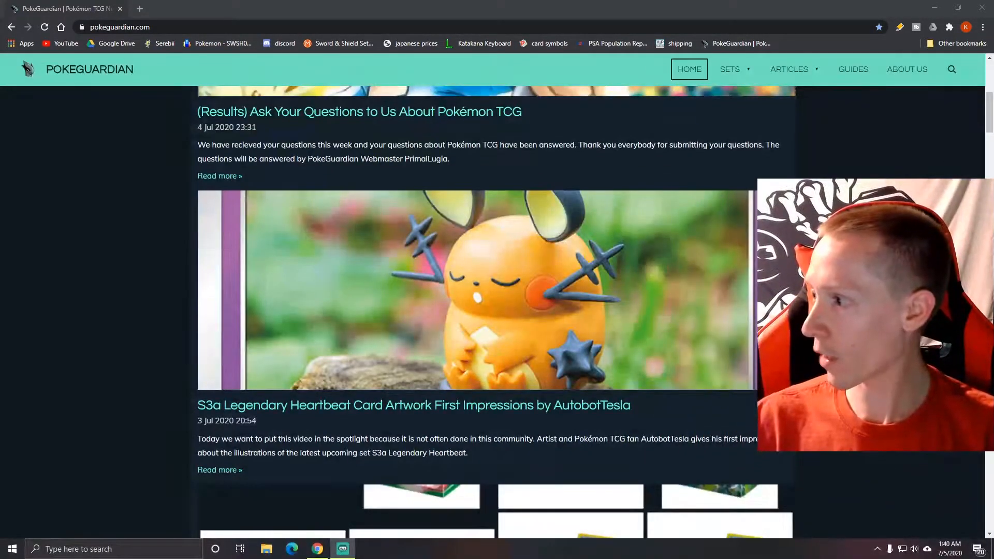
# Step: Go to ads.google.com and sign in to the Google Ads account
pyautogui.click(87, 31)
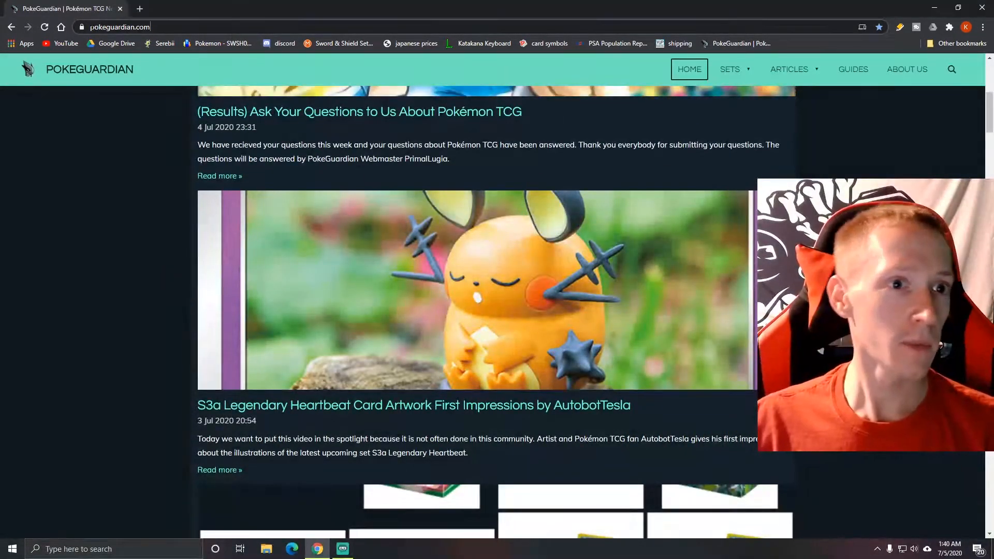
pyautogui.write('ads.c')
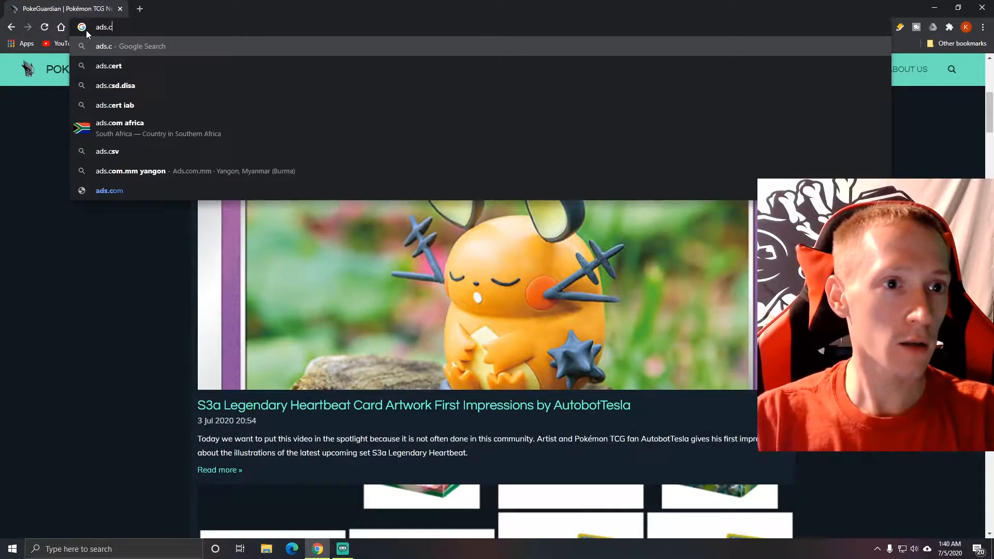
pyautogui.press('BackSpace')
pyautogui.write('google.co')
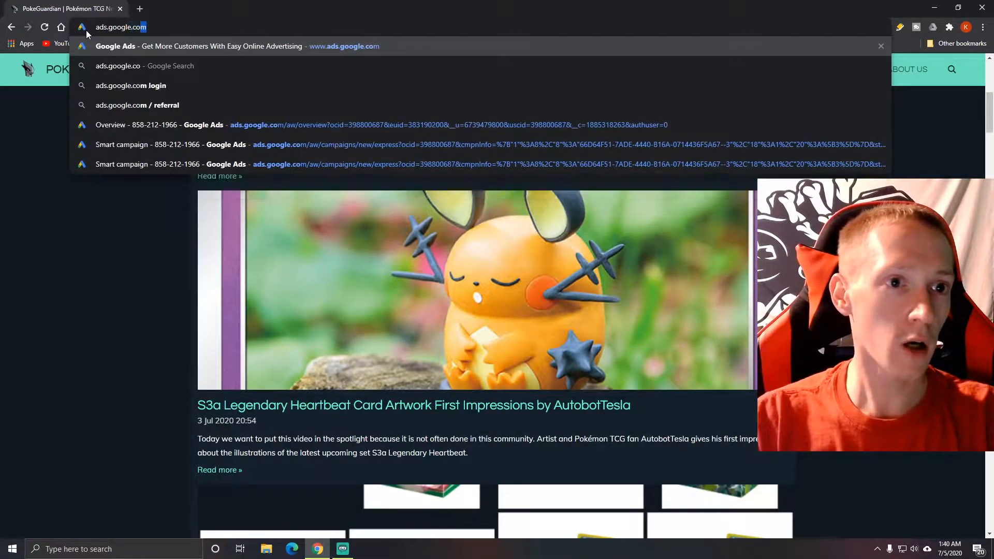
pyautogui.press('Return')
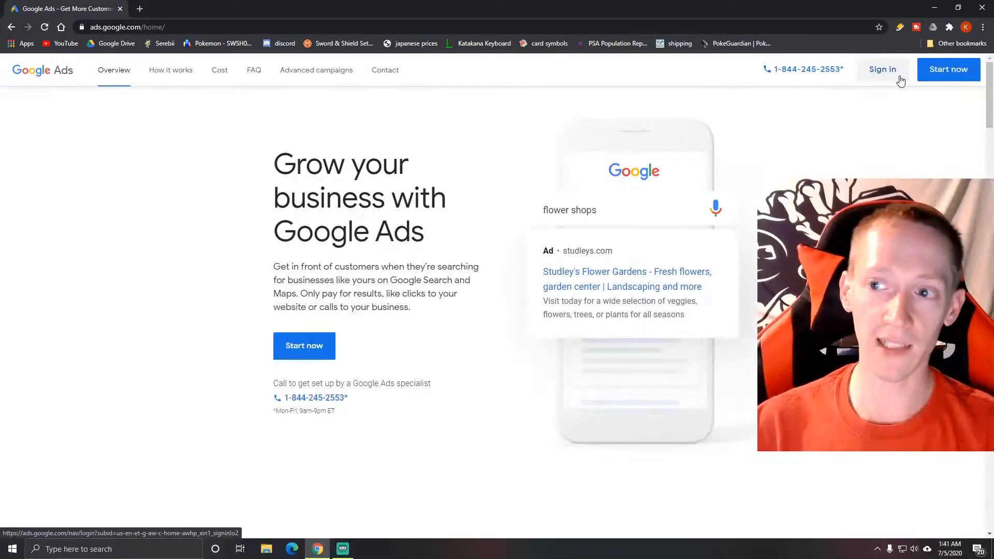
pyautogui.click(900, 77)
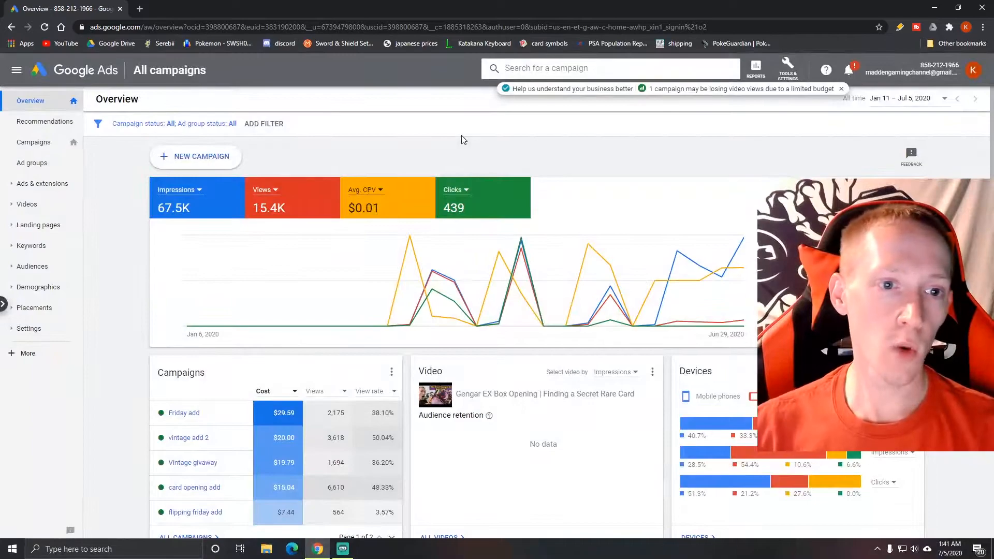
# Step: Start a new Video campaign without a goal's guidance, using the Custom video campaign subtype
pyautogui.click(191, 157)
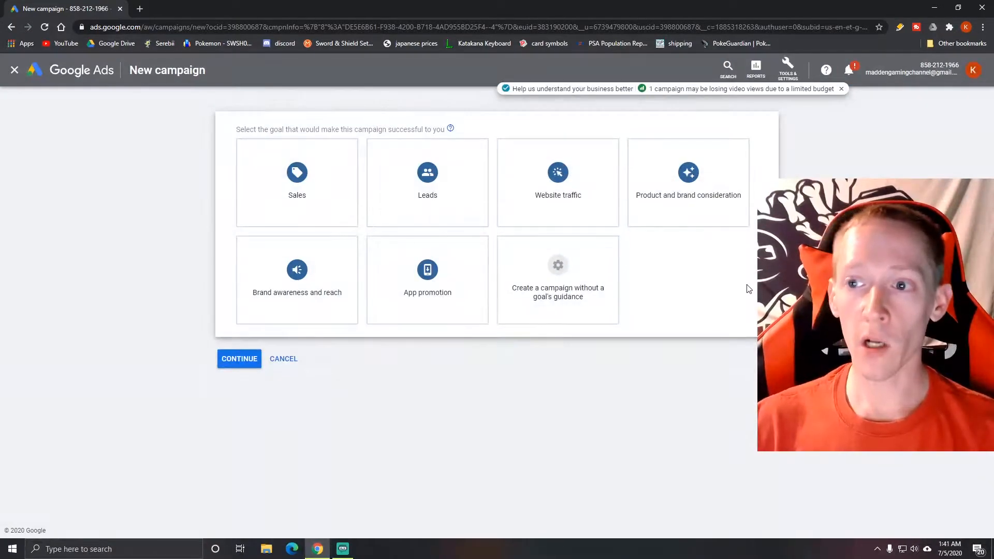
pyautogui.click(607, 295)
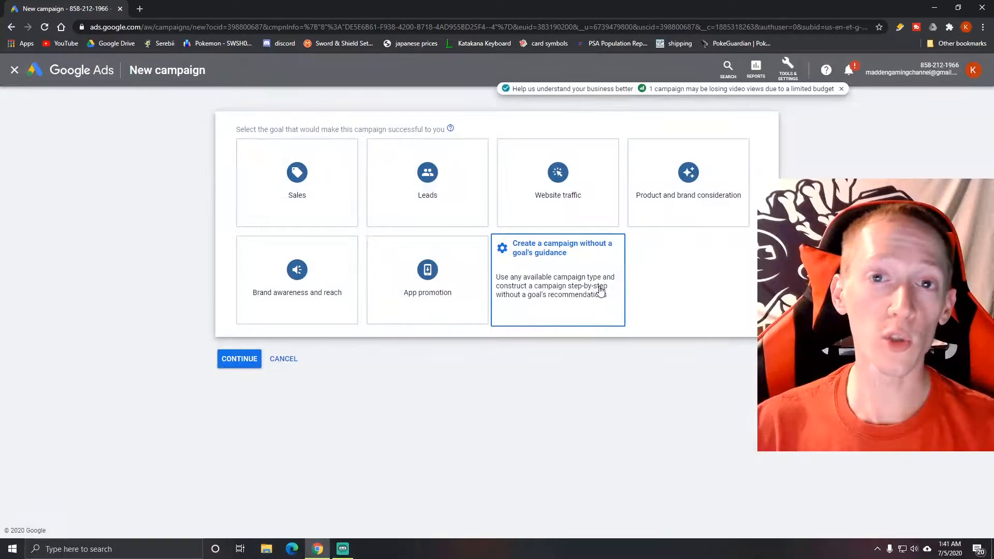
pyautogui.click(591, 292)
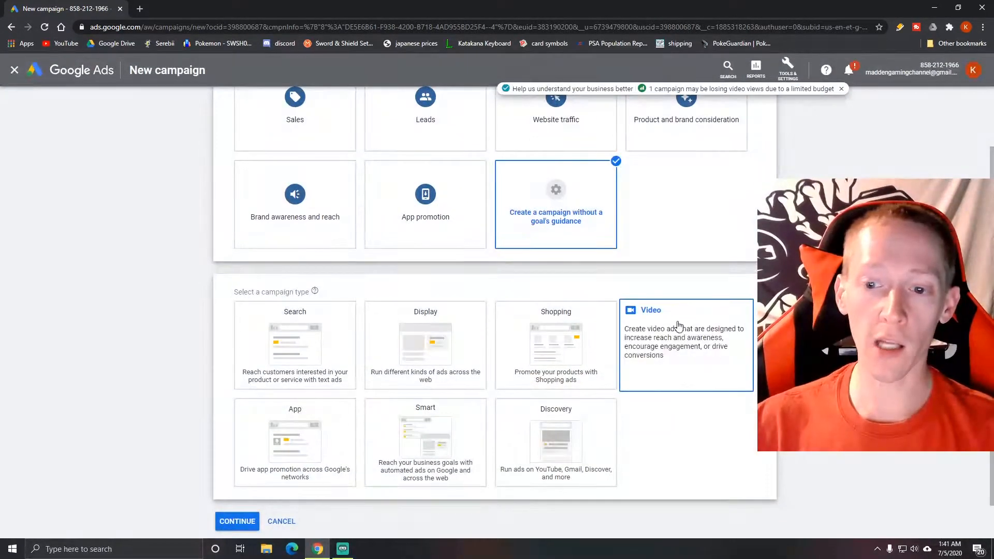
pyautogui.click(649, 340)
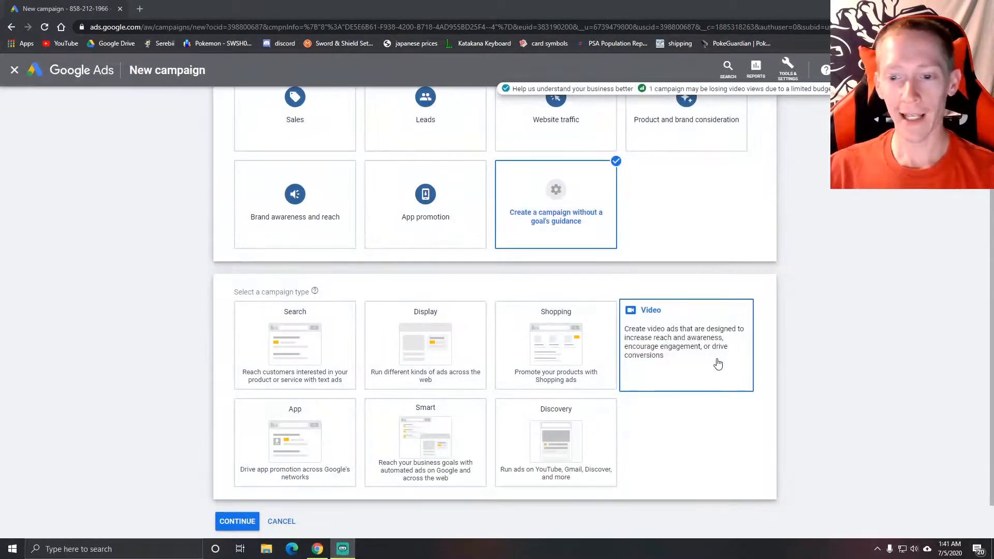
pyautogui.click(692, 362)
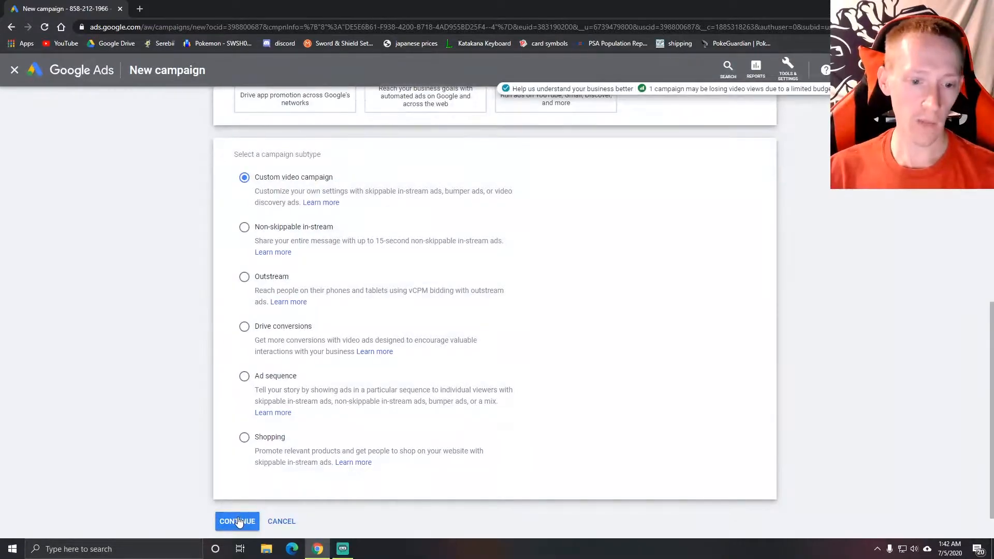
pyautogui.click(239, 522)
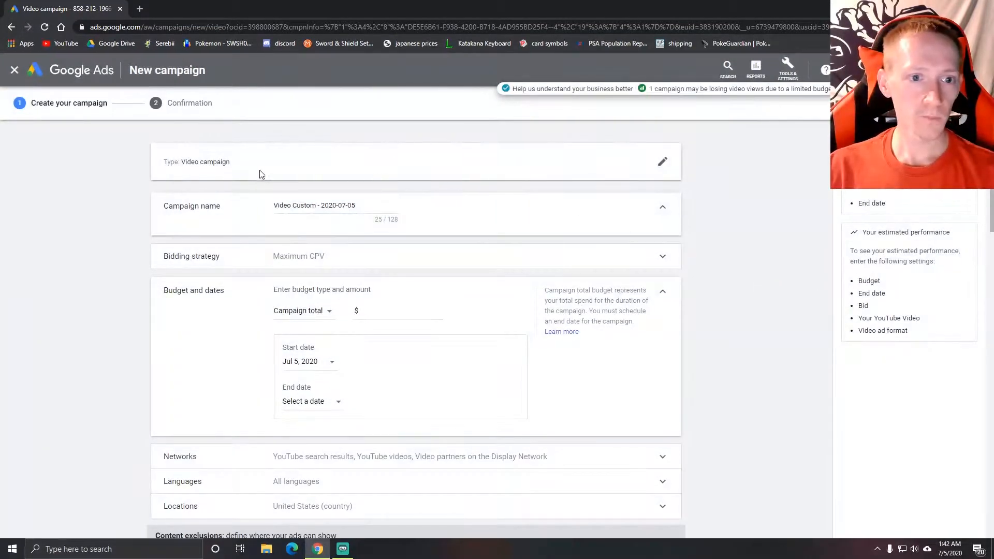
# Step: Name the new video campaign Tutorial
pyautogui.moveTo(214, 162); pyautogui.dragTo(185, 163)
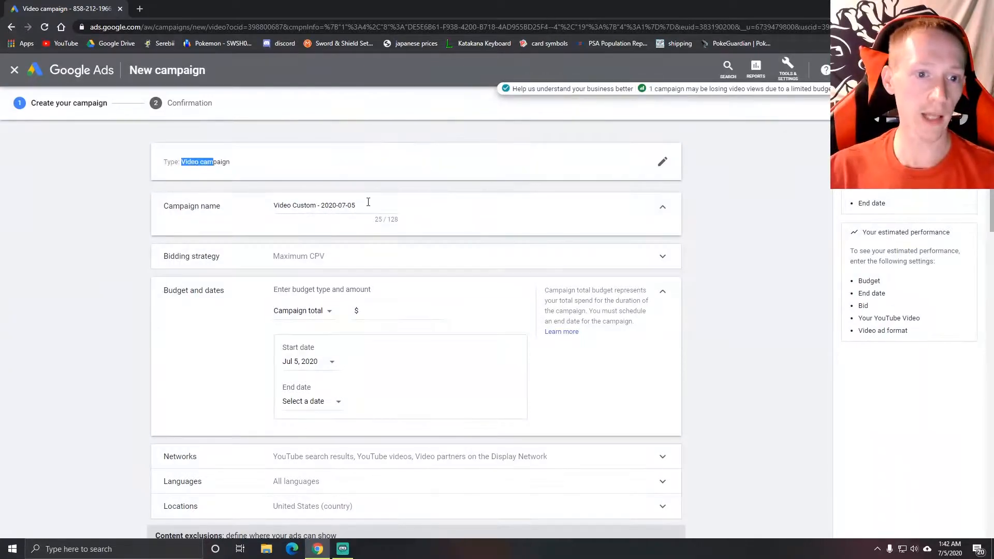
pyautogui.moveTo(368, 202); pyautogui.dragTo(271, 211)
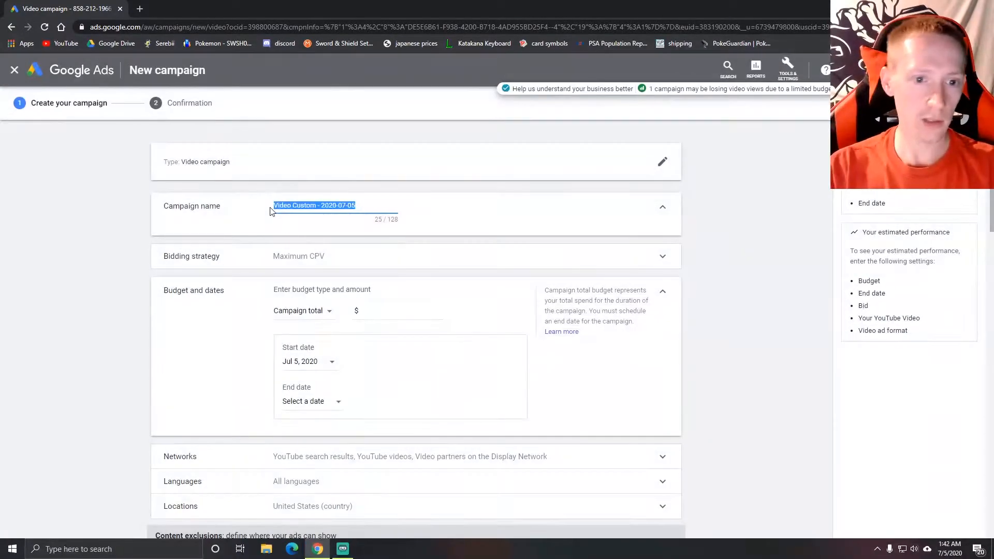
pyautogui.write('Tutorial')
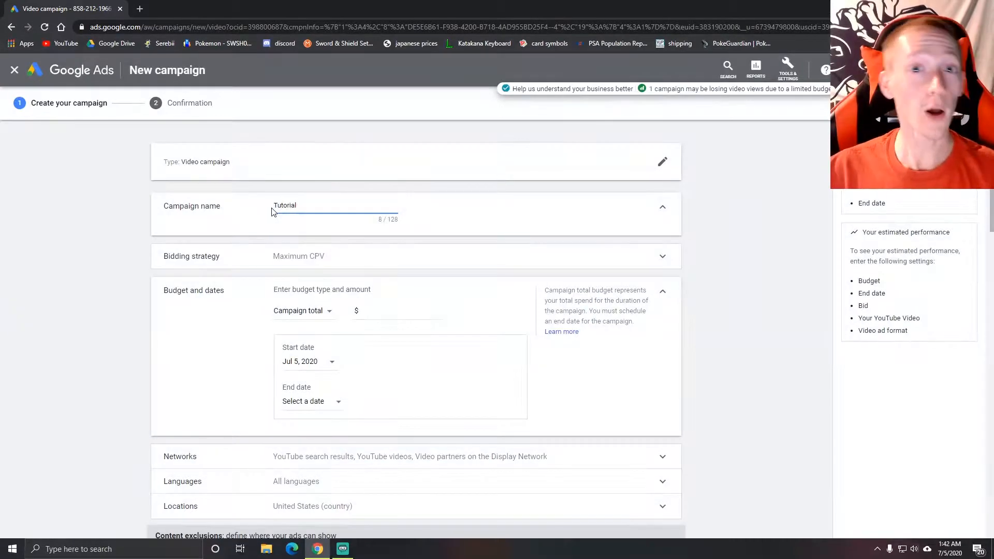
# Step: Compare the descriptions of the Target CPM and Maximum CPV bid strategies, finishing with Maximum CPV selected
pyautogui.click(334, 265)
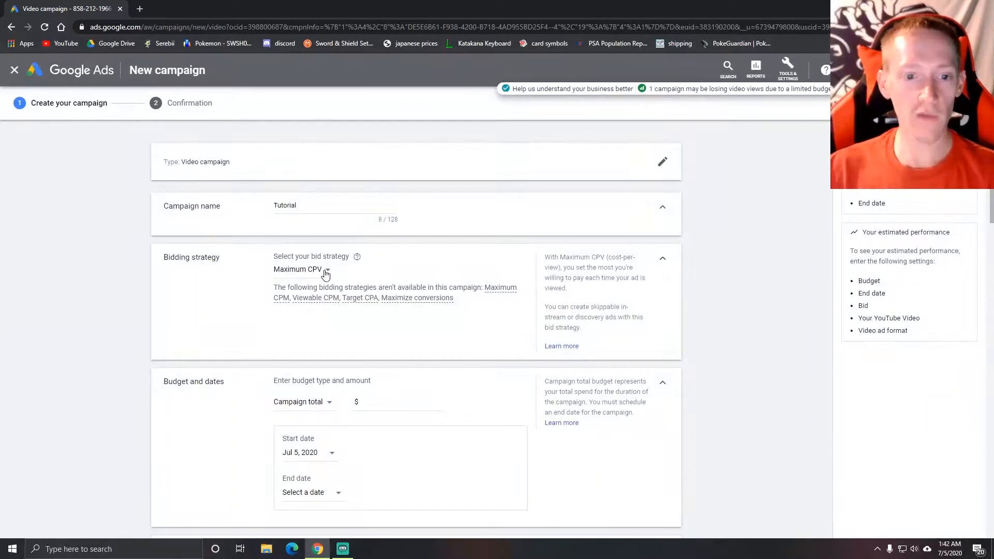
pyautogui.click(325, 274)
pyautogui.click(317, 298)
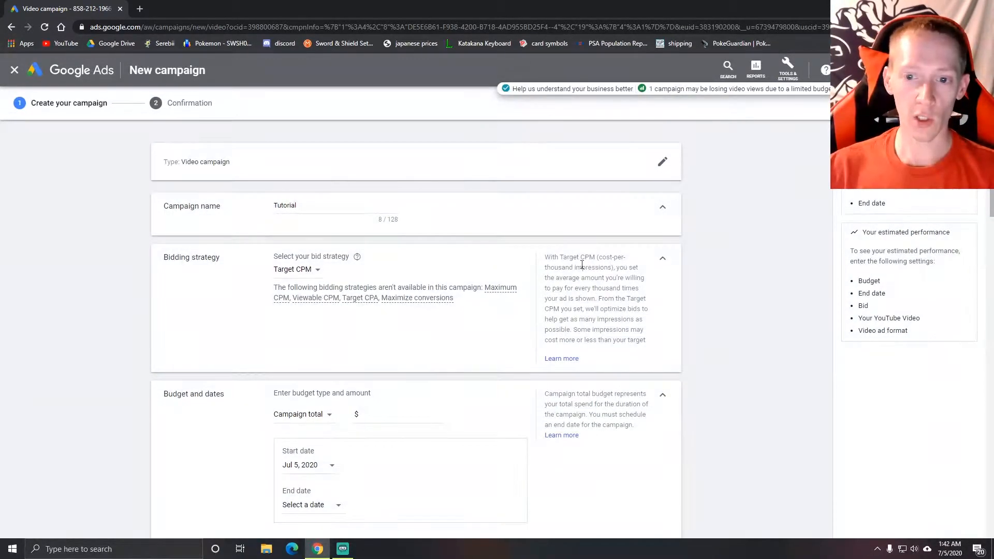
pyautogui.click(319, 272)
pyautogui.click(321, 282)
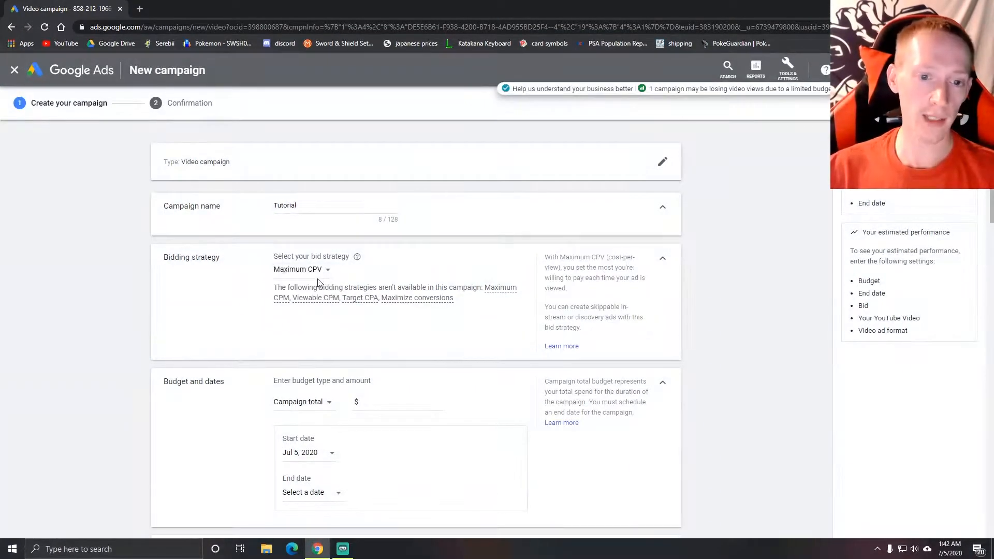
pyautogui.moveTo(609, 259); pyautogui.dragTo(556, 270)
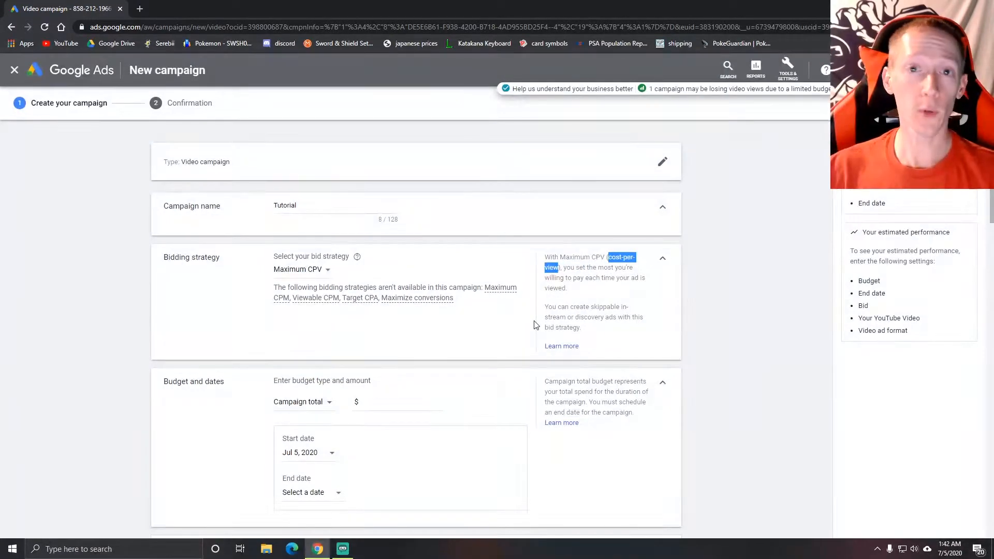
pyautogui.moveTo(564, 269); pyautogui.dragTo(573, 285)
pyautogui.click(592, 280)
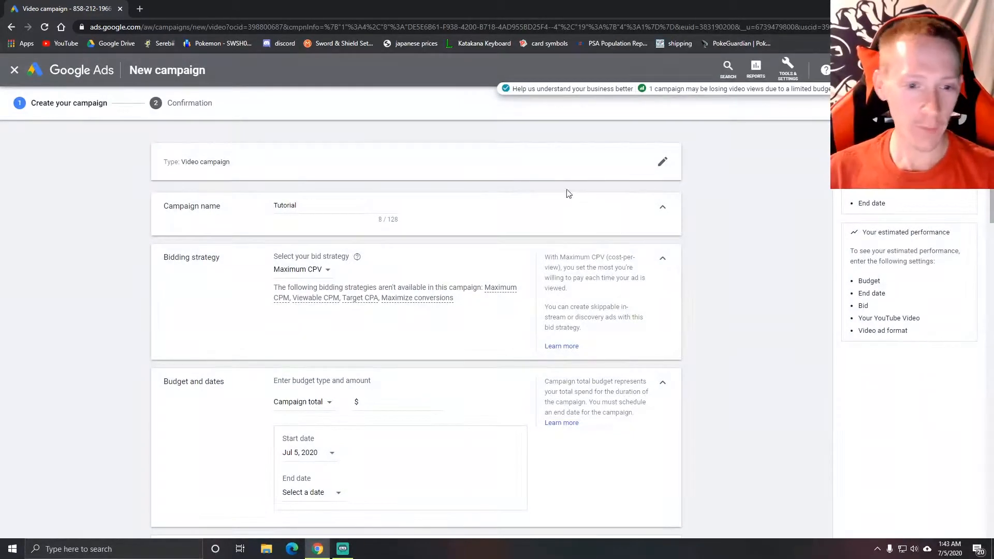
# Step: Set a campaign total budget of $15.00 with an end date of Jul 12, 2020, and check the equivalent daily amount
pyautogui.scroll(-2, 262, 287)
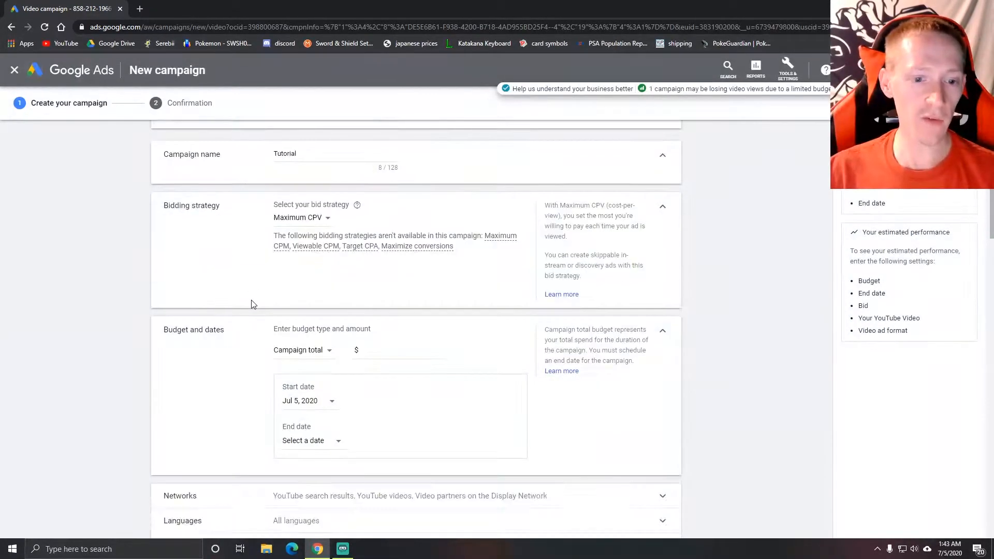
pyautogui.click(388, 299)
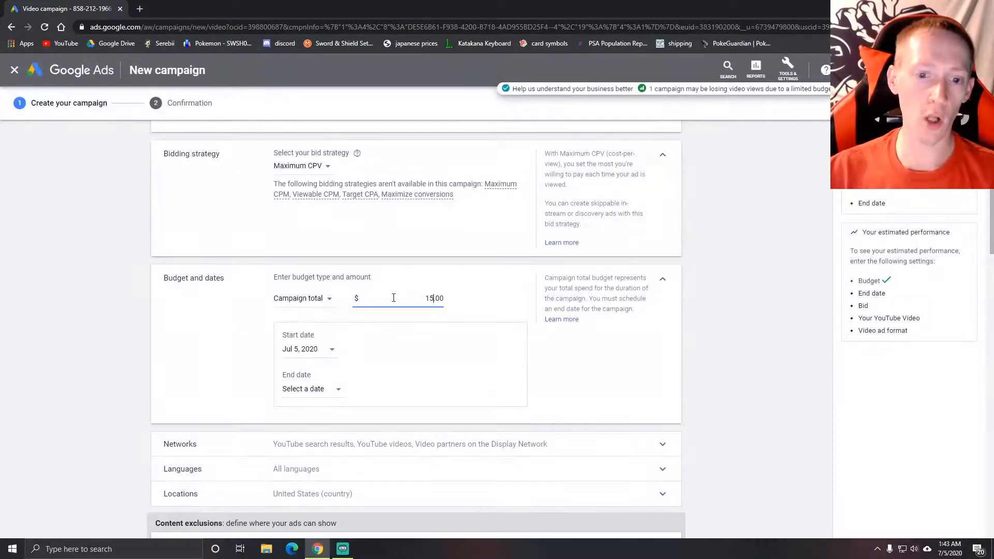
pyautogui.click(223, 326)
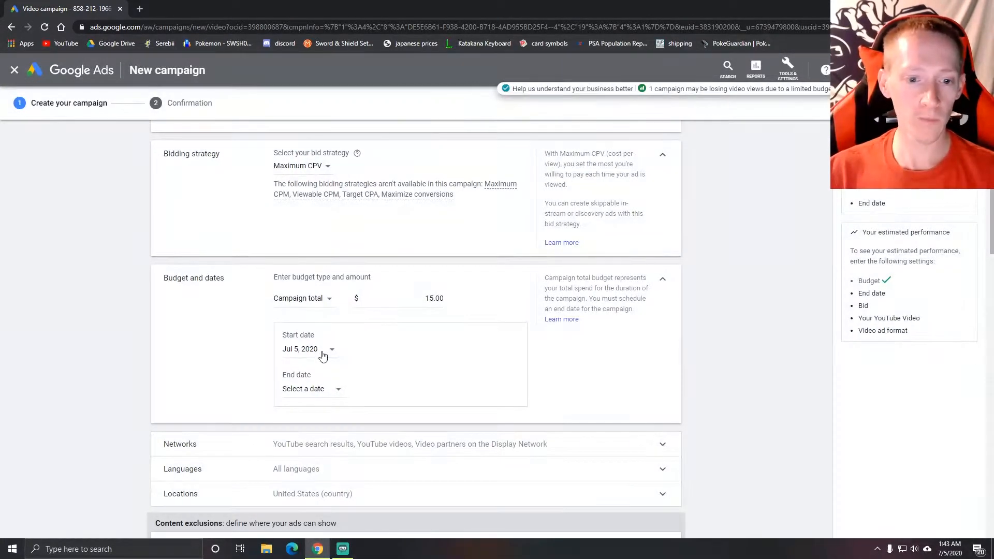
pyautogui.click(339, 391)
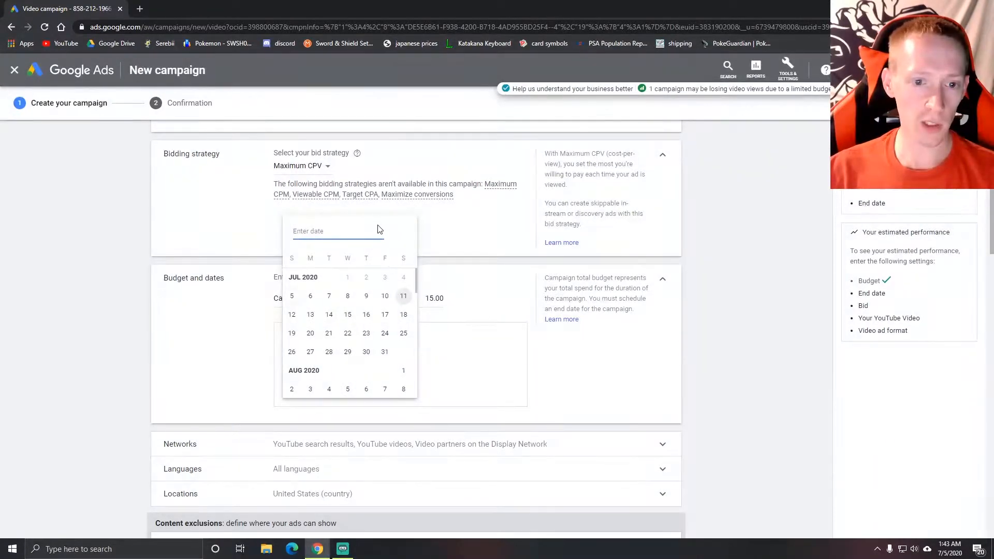
pyautogui.click(293, 316)
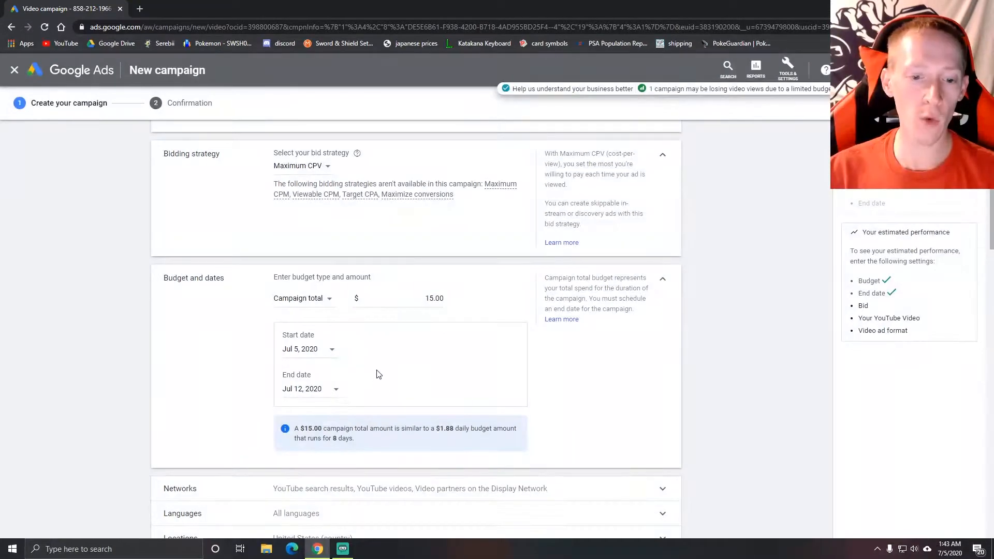
pyautogui.doubleClick(443, 429)
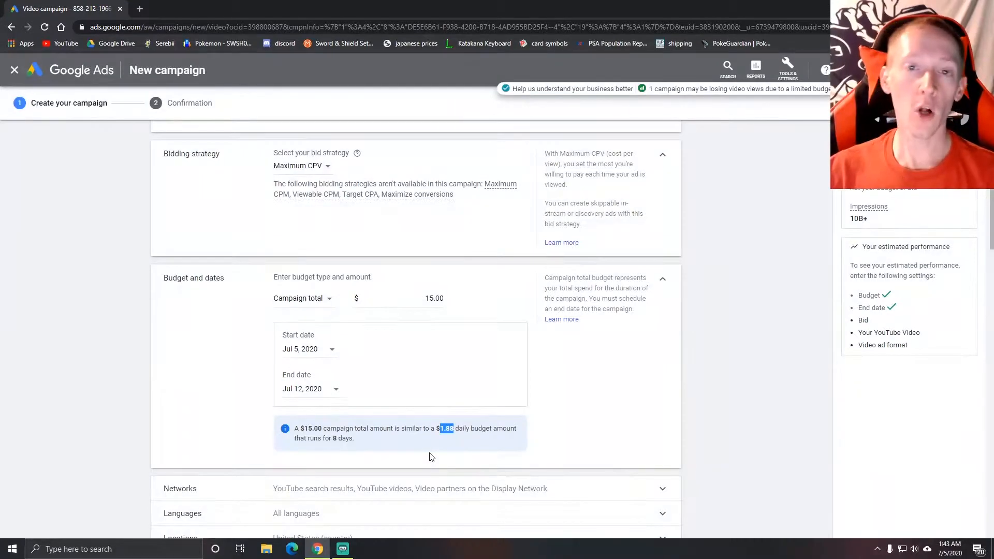
pyautogui.moveTo(356, 439); pyautogui.dragTo(333, 439)
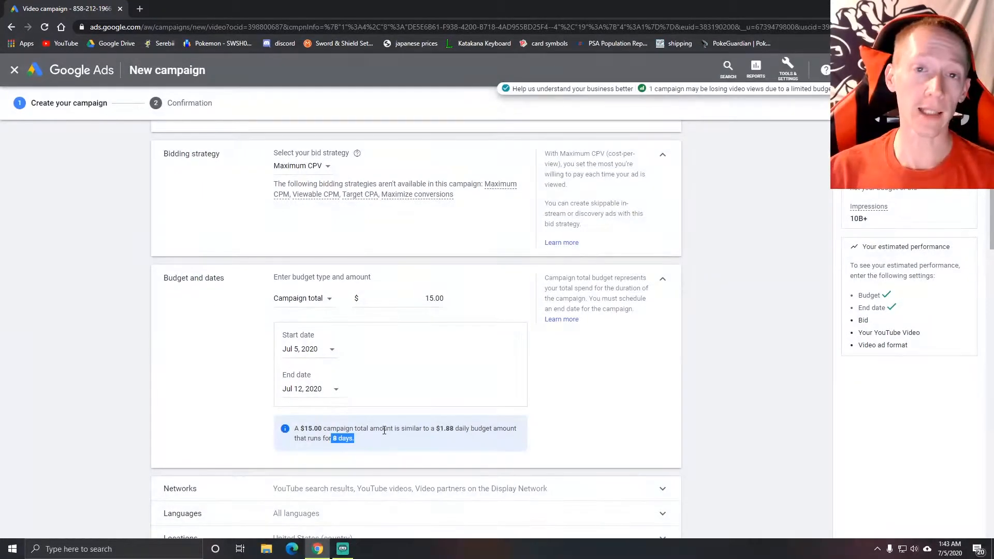
pyautogui.click(404, 400)
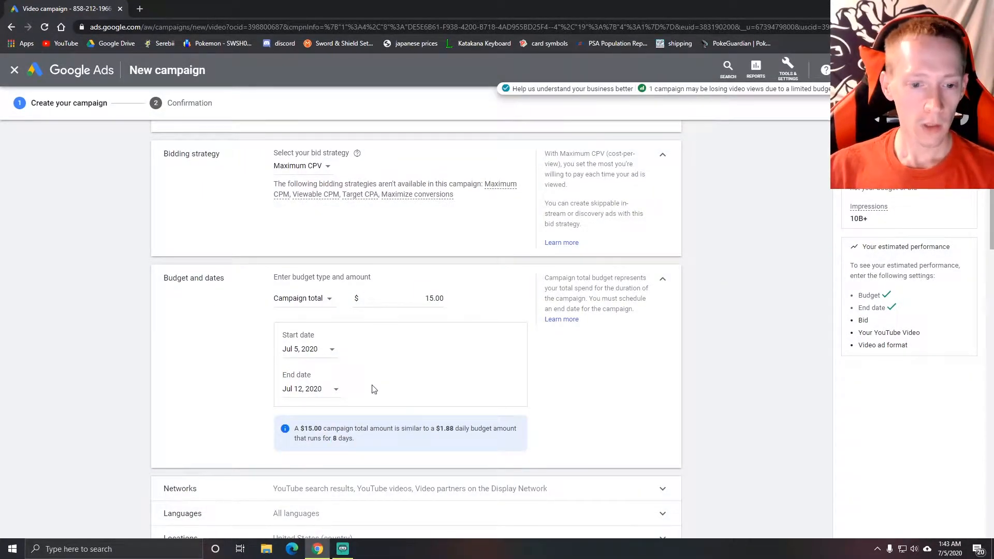
# Step: Switch the budget type to Daily with an amount of $1.00 and set the end date to None
pyautogui.click(330, 306)
pyautogui.click(300, 315)
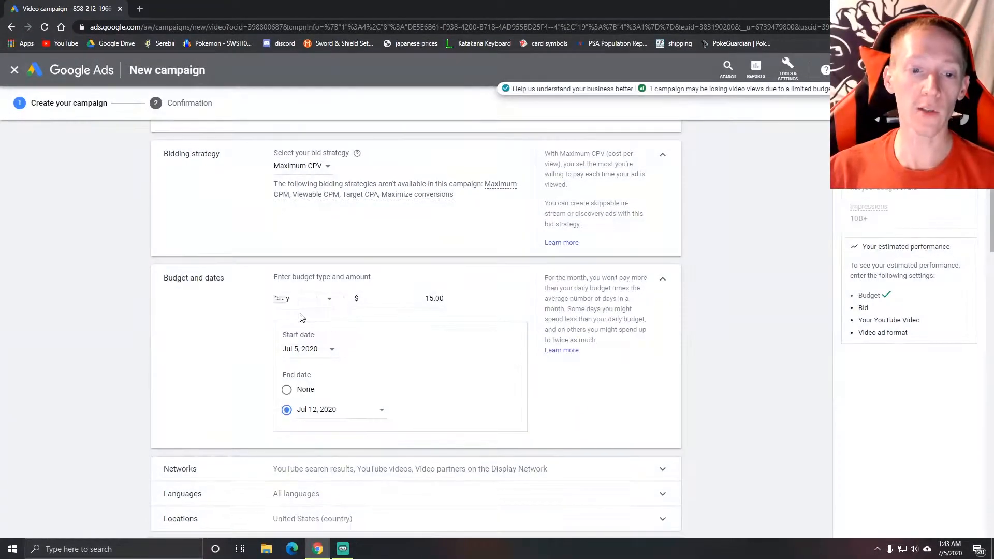
pyautogui.moveTo(426, 299); pyautogui.dragTo(446, 305)
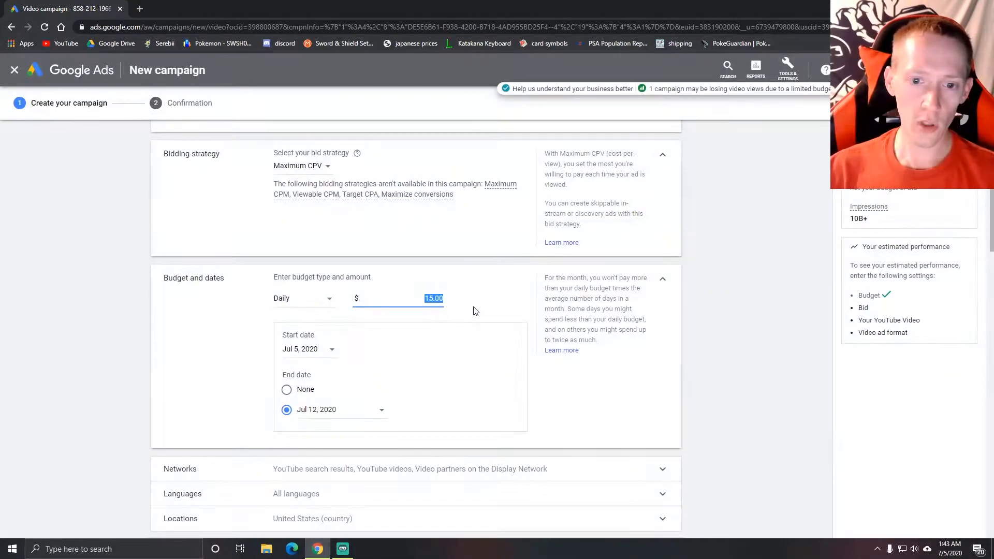
pyautogui.write('1.00')
pyautogui.click(472, 341)
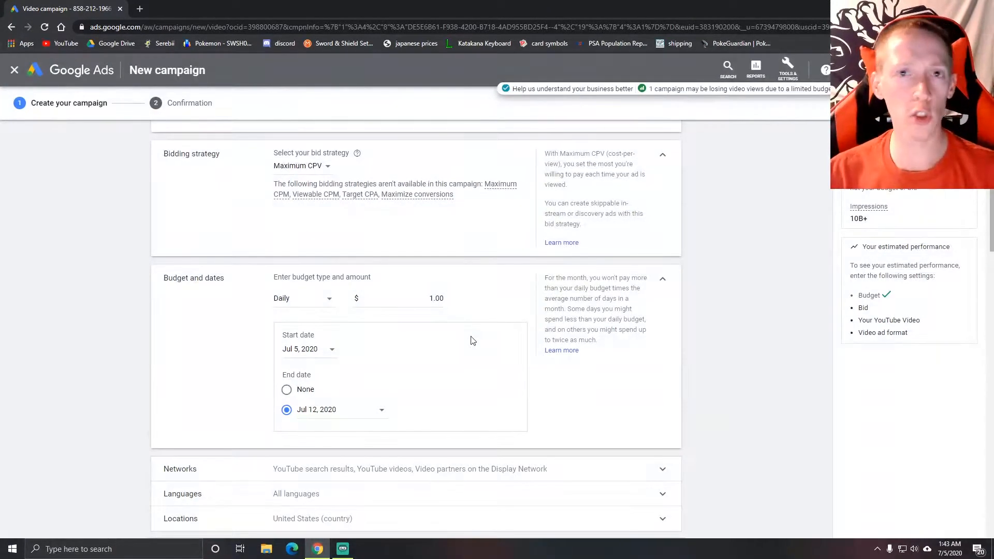
pyautogui.click(287, 390)
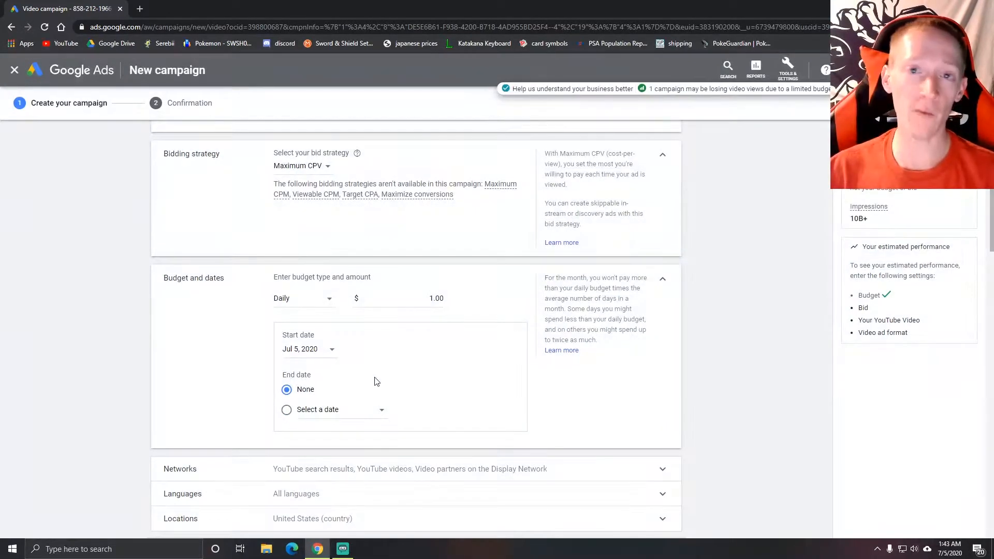
# Step: Name the ad group tutorial in place of the default name
pyautogui.scroll(-1, 397, 366)
pyautogui.scroll(-1, 244, 380)
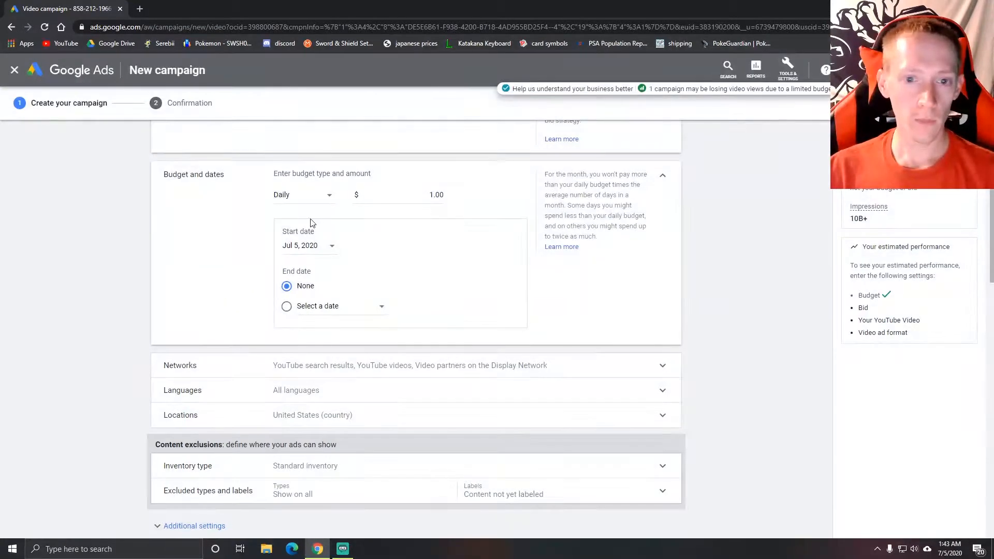
pyautogui.scroll(-2, 246, 309)
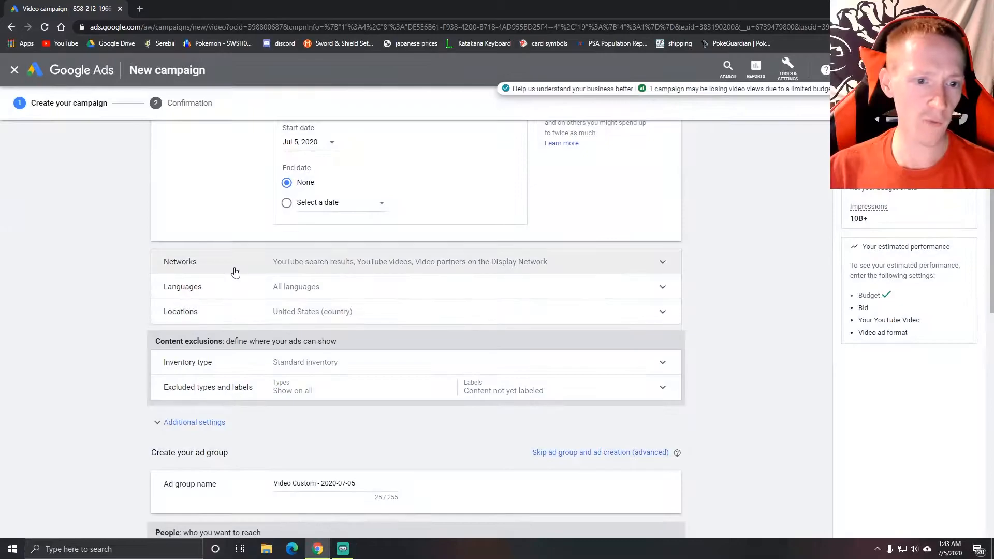
pyautogui.scroll(-3, 257, 373)
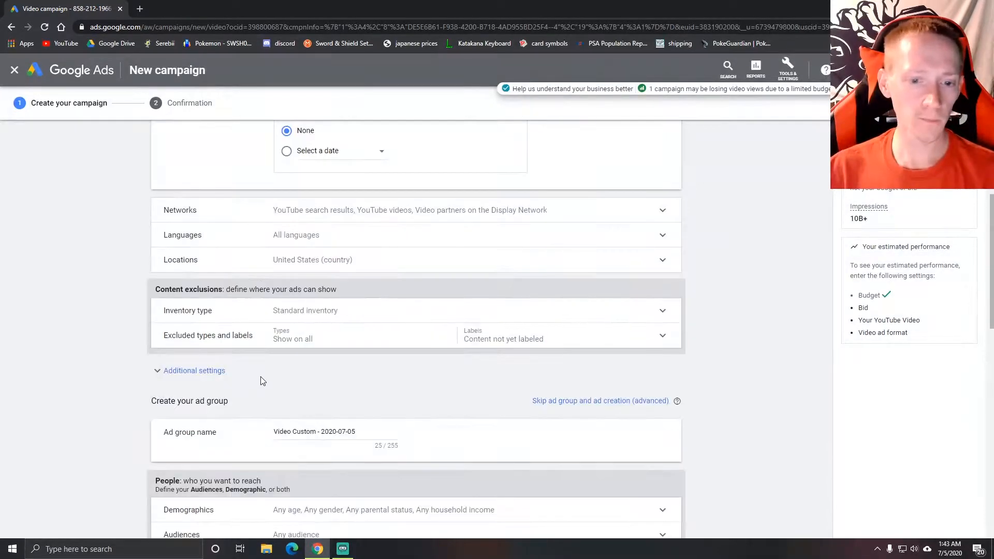
pyautogui.moveTo(363, 328); pyautogui.dragTo(270, 333)
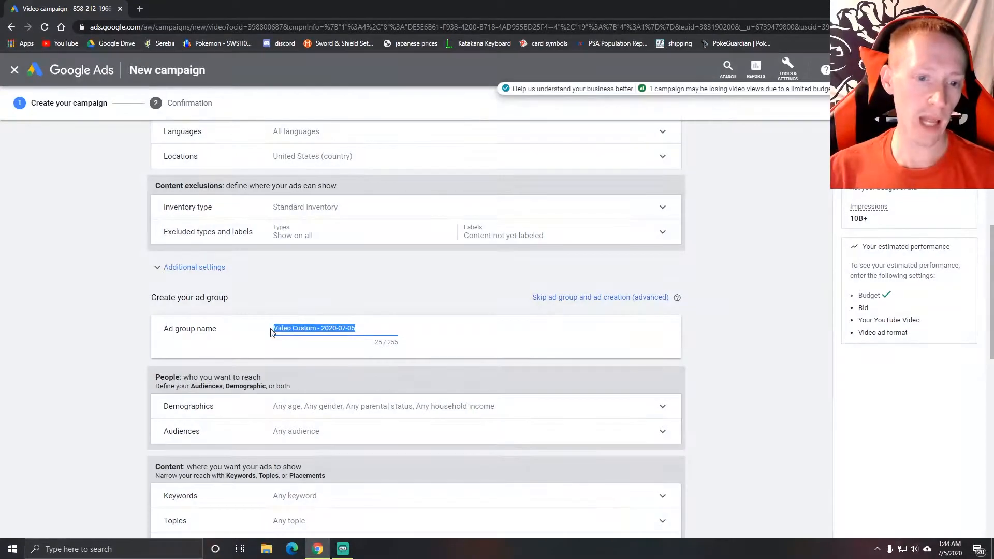
pyautogui.write('to')
pyautogui.write('torial')
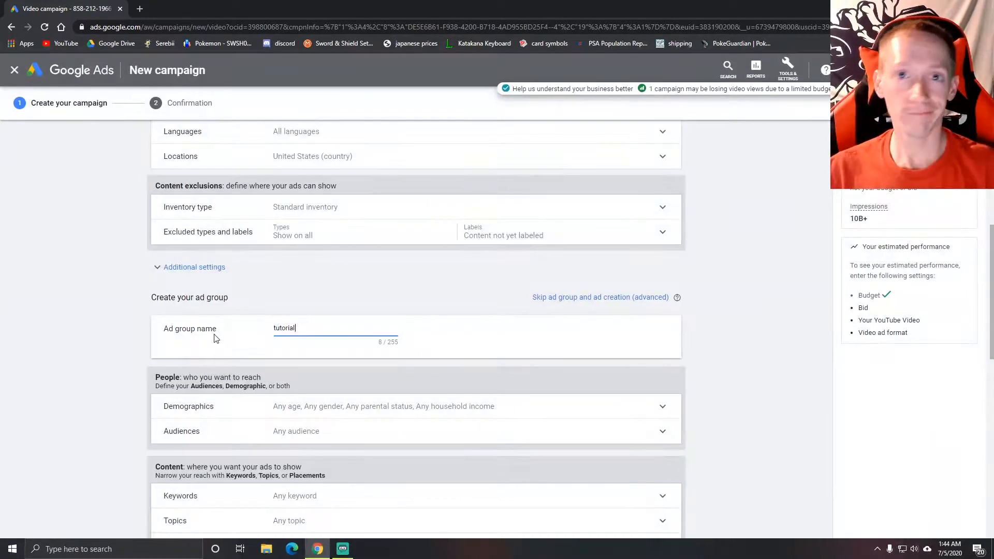
# Step: Search the ad group's YouTube channel placements for "leonhear" and add the Leonhart channel as a targeted placement
pyautogui.scroll(-1, 145, 363)
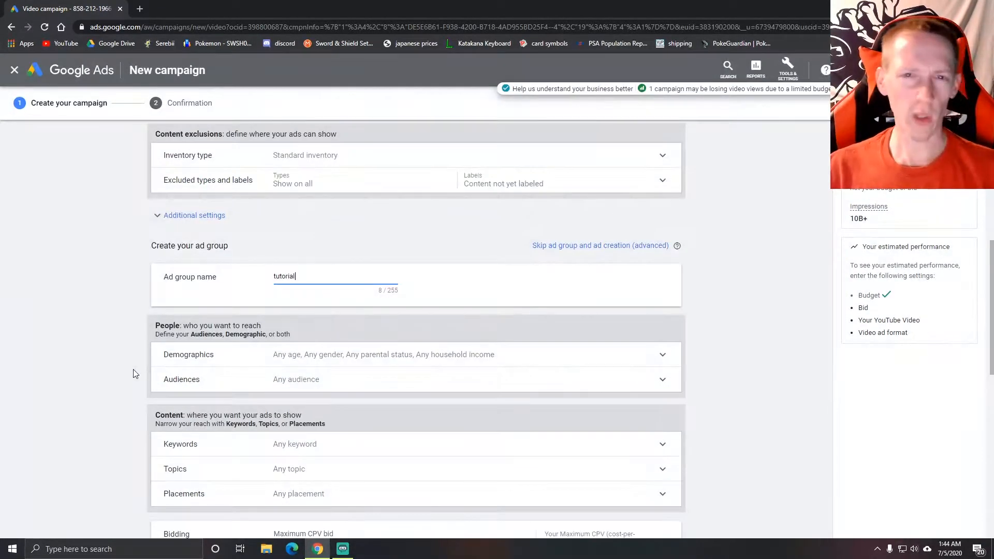
pyautogui.scroll(-2, 133, 373)
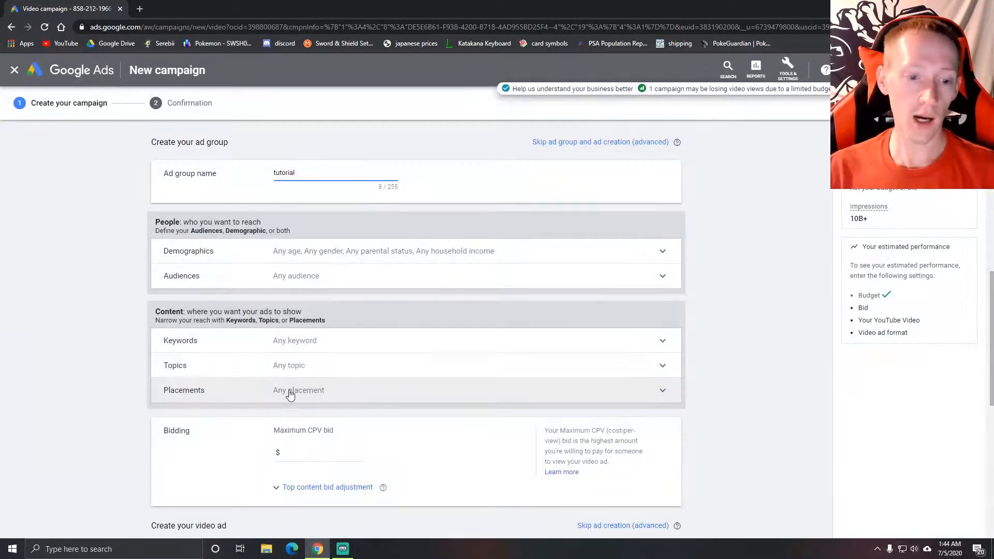
pyautogui.scroll(-1, 243, 371)
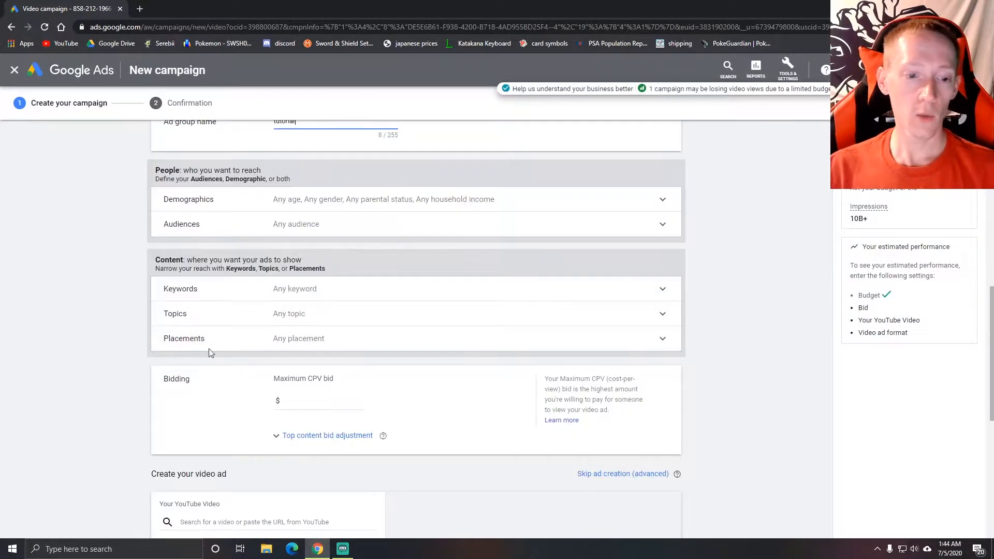
pyautogui.click(327, 345)
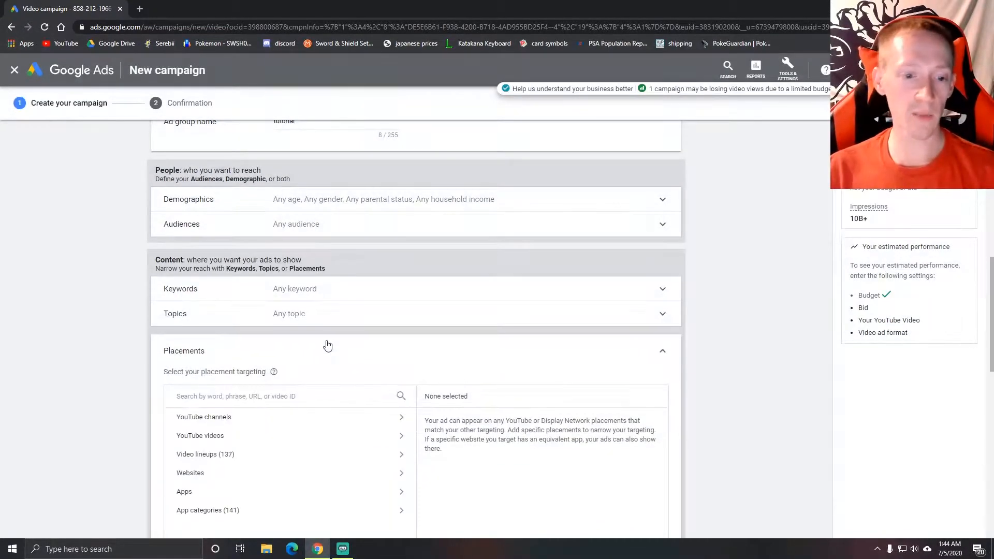
pyautogui.scroll(-1, 170, 355)
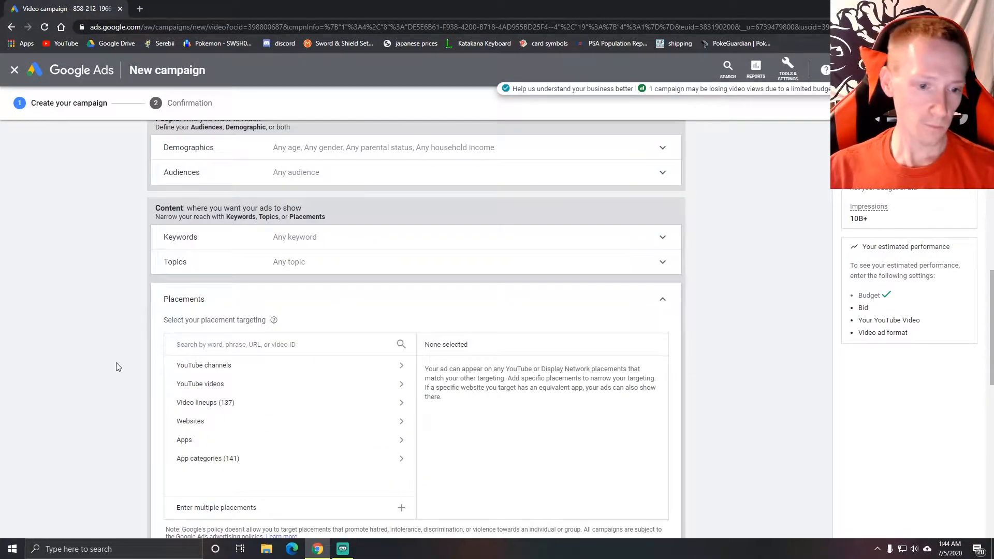
pyautogui.click(274, 371)
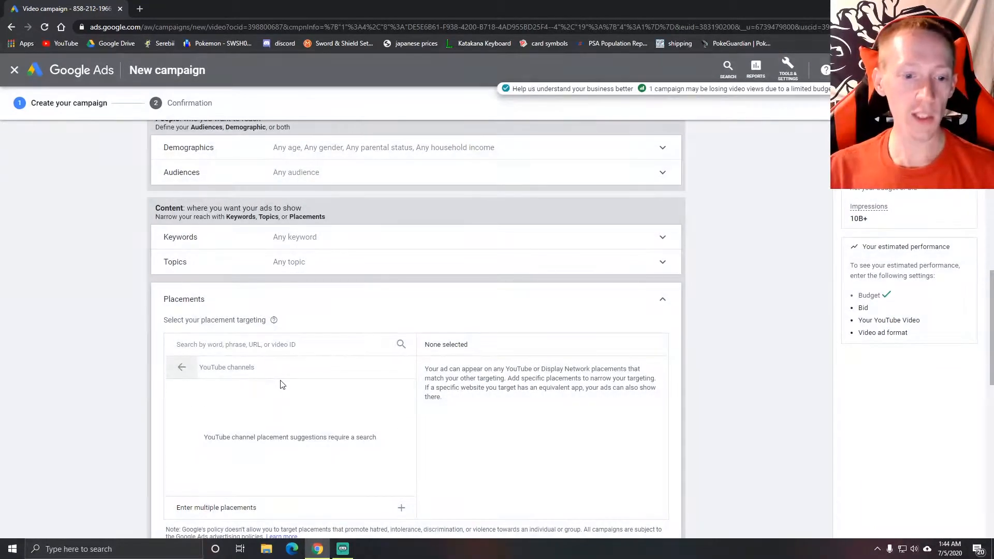
pyautogui.scroll(-1, 290, 386)
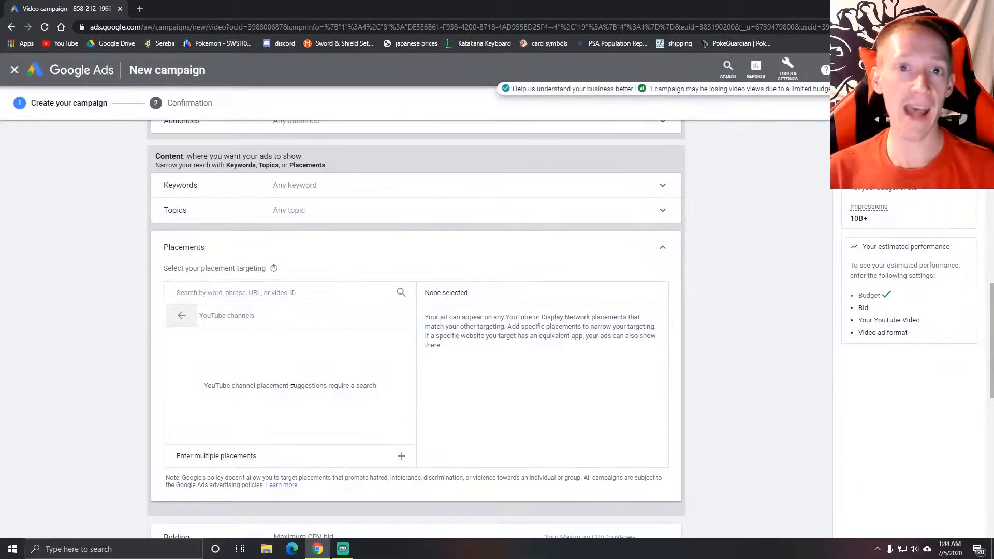
pyautogui.click(279, 290)
pyautogui.write('l')
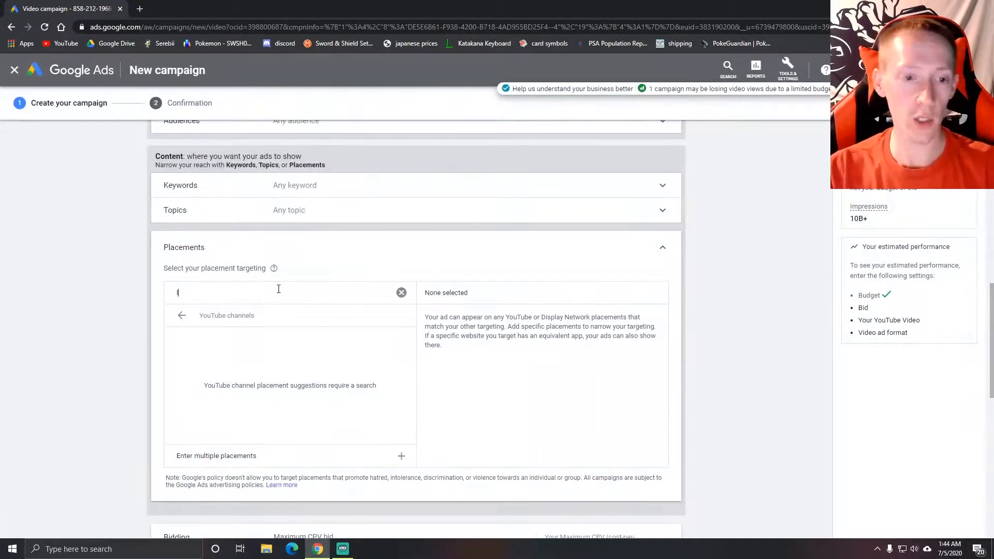
pyautogui.write('eonhear')
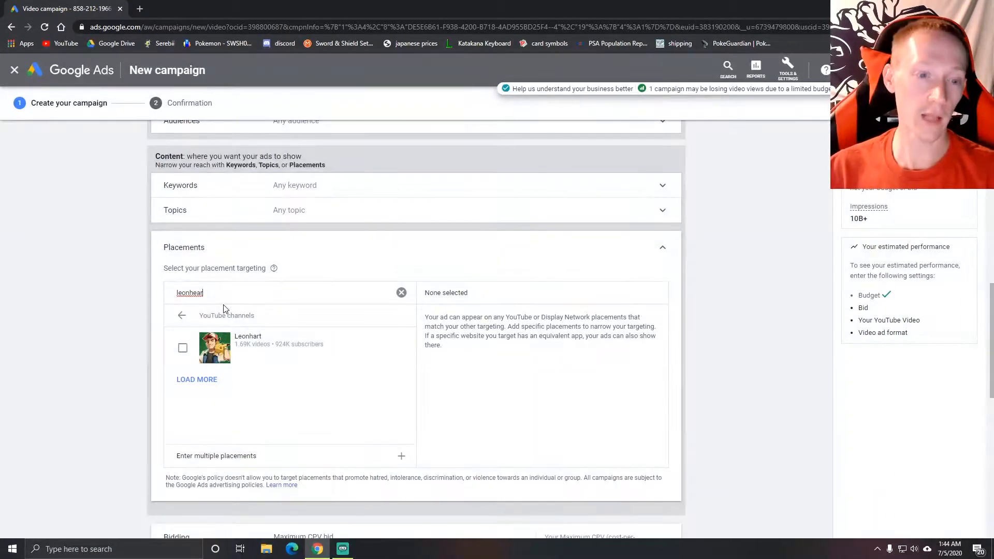
pyautogui.click(183, 348)
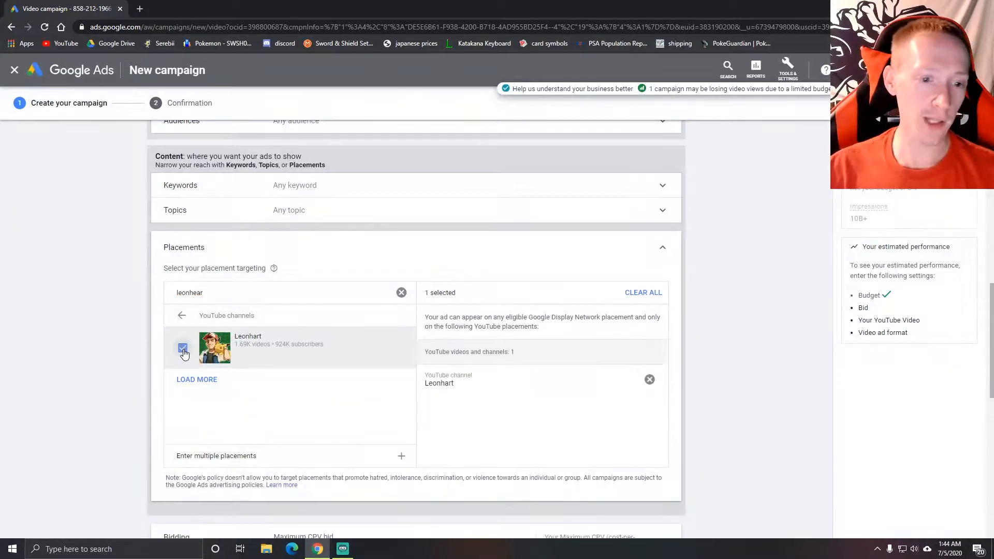
# Step: Search the placements for "unlisted", add the UnlistedLeaf YouTube channel, and return to the placement categories
pyautogui.click(401, 293)
pyautogui.write('unl')
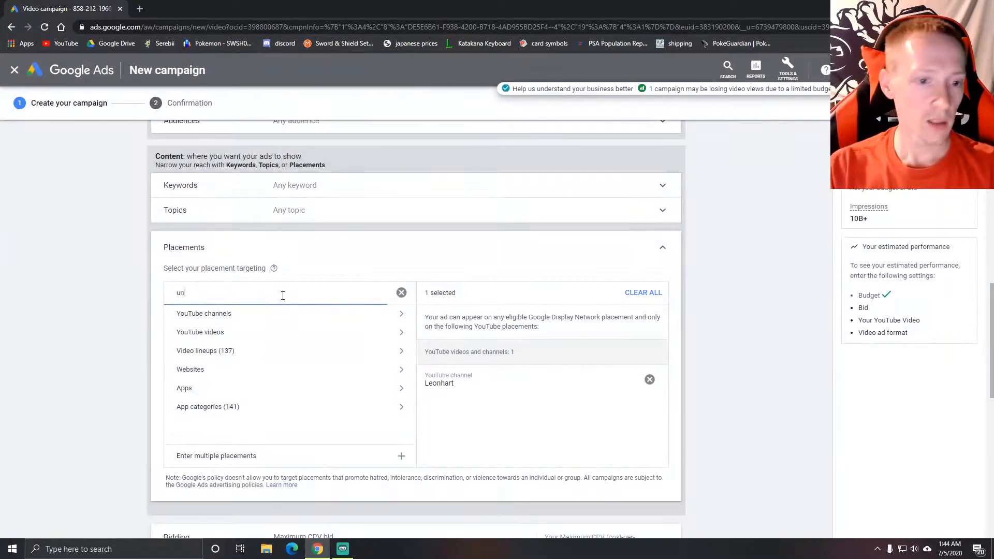
pyautogui.write('iste')
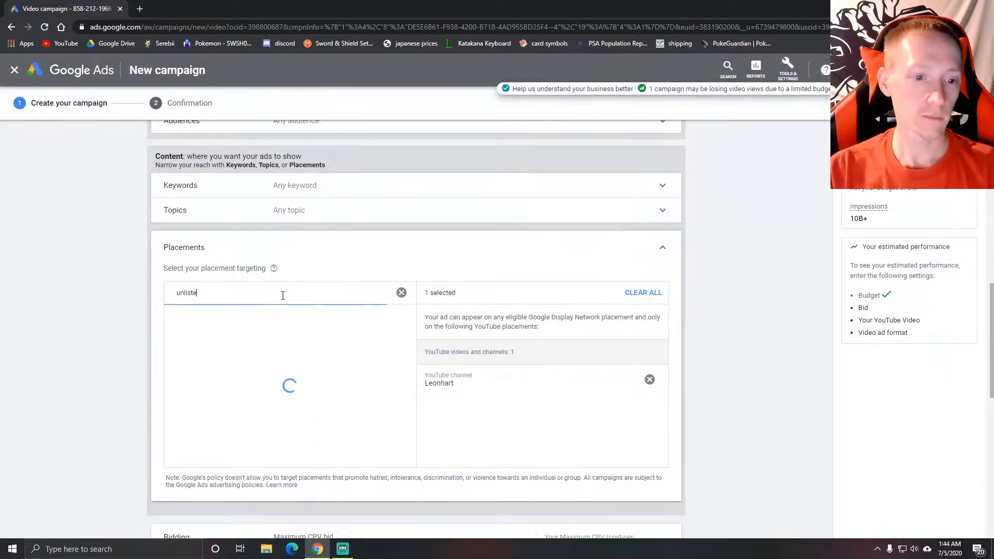
pyautogui.write('doeaf')
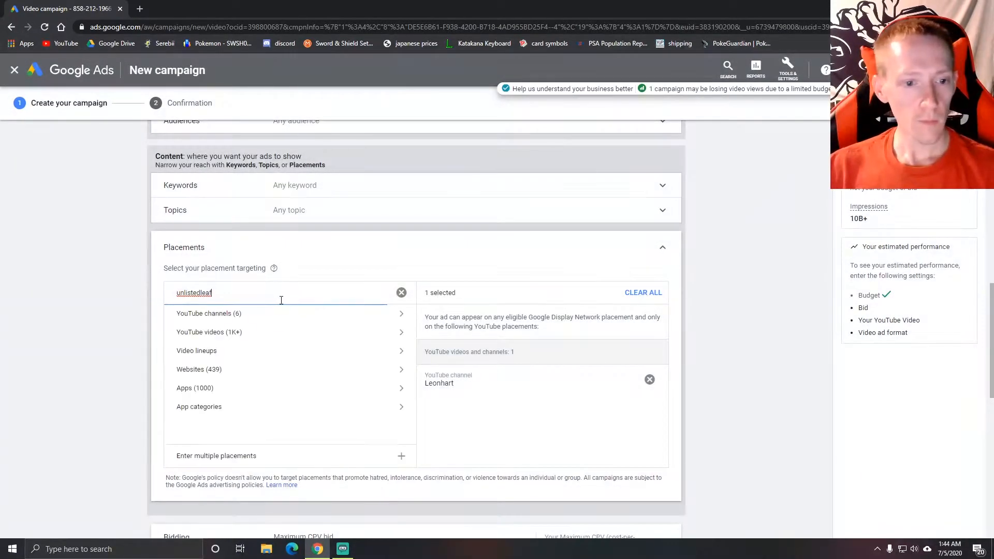
pyautogui.moveTo(212, 293); pyautogui.dragTo(198, 298)
pyautogui.press('BackSpace')
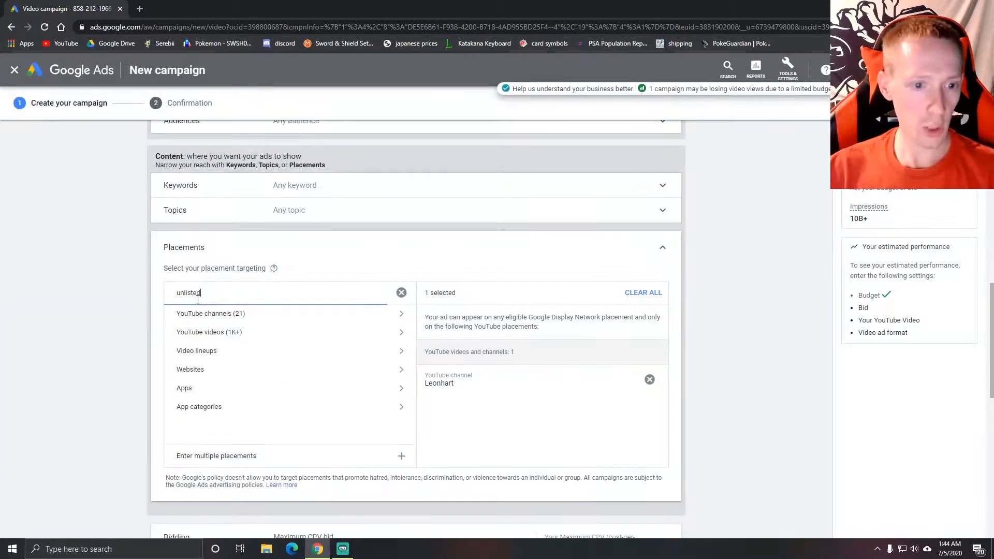
pyautogui.write('d')
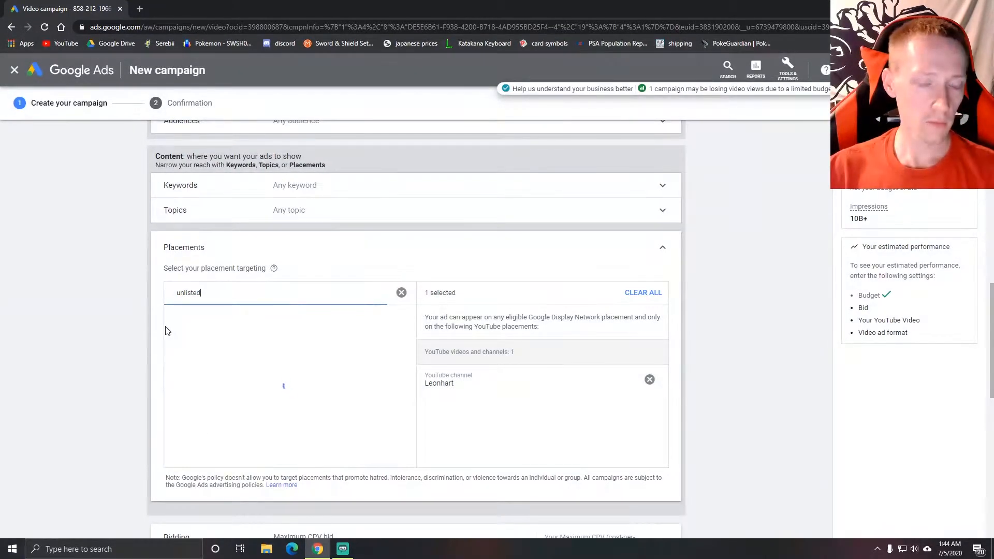
pyautogui.click(242, 315)
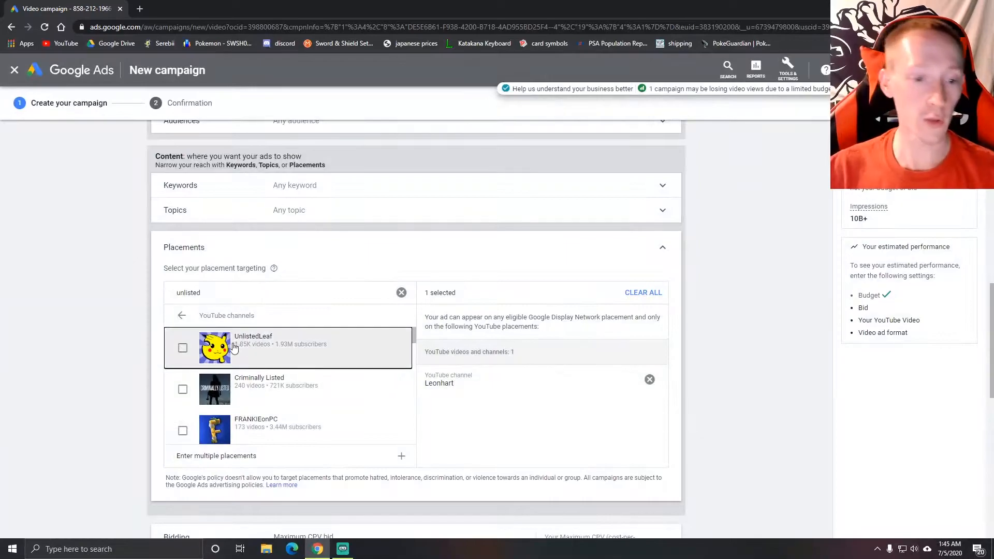
pyautogui.click(182, 349)
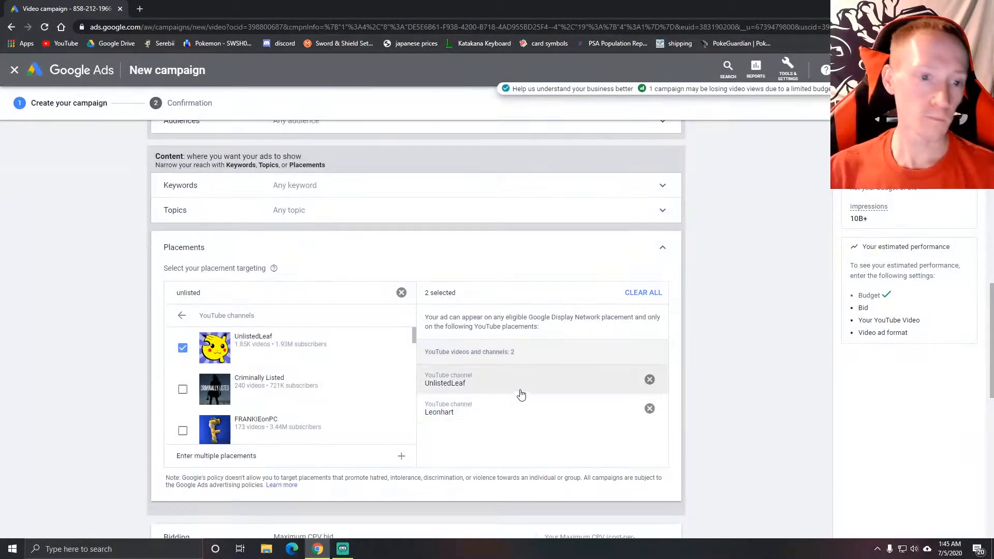
pyautogui.moveTo(204, 293); pyautogui.dragTo(161, 293)
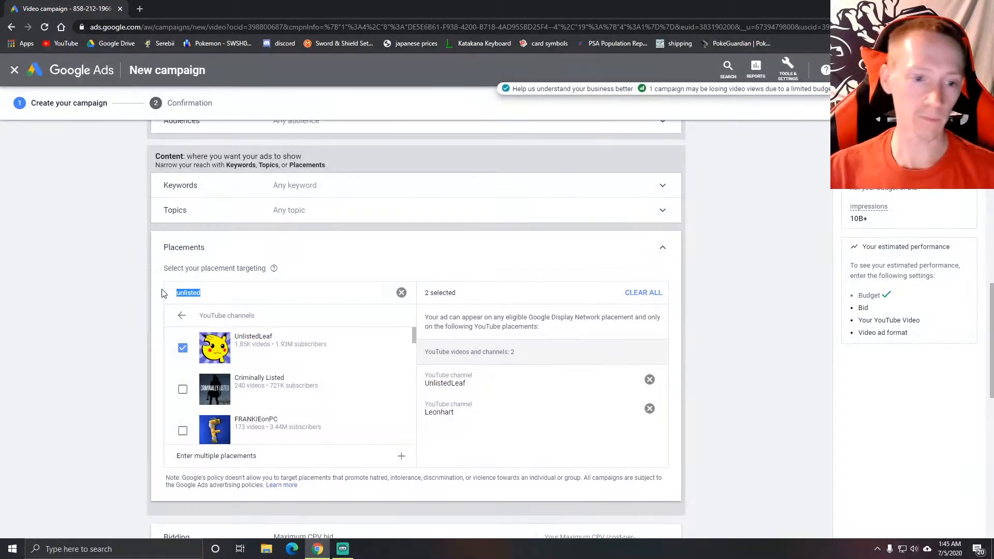
pyautogui.click(181, 316)
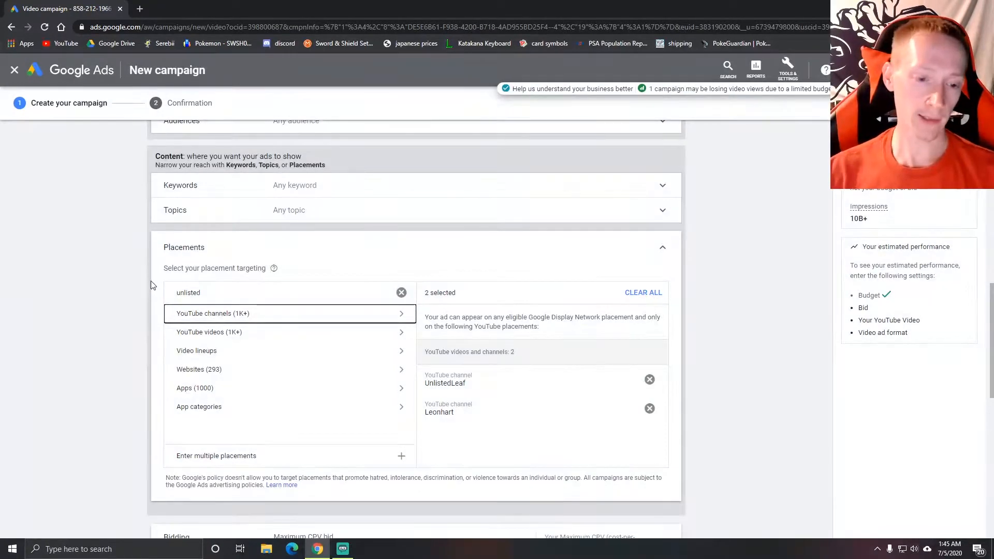
# Step: Set the ad group's Maximum CPV bid to $0.01
pyautogui.scroll(-3, 152, 288)
pyautogui.scroll(-3, 152, 285)
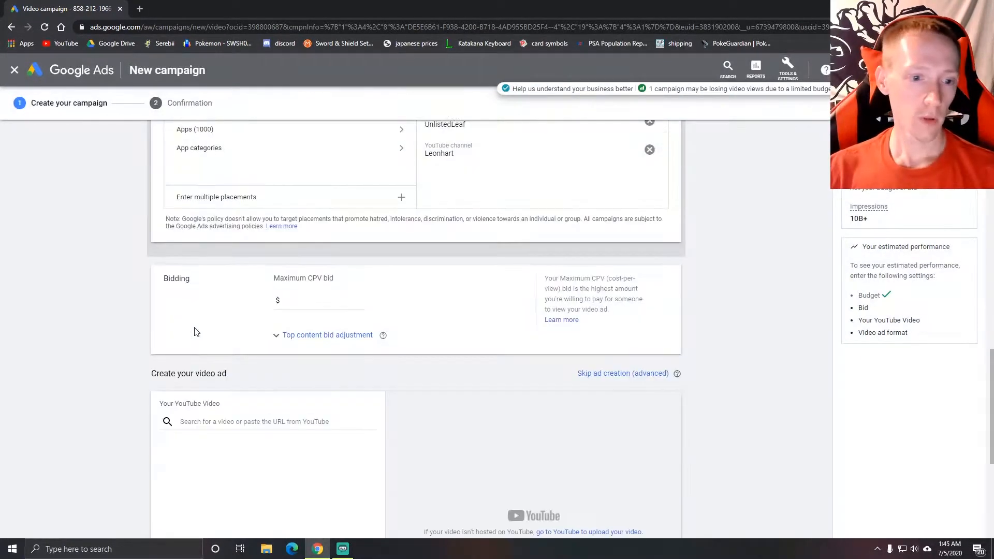
pyautogui.click(309, 253)
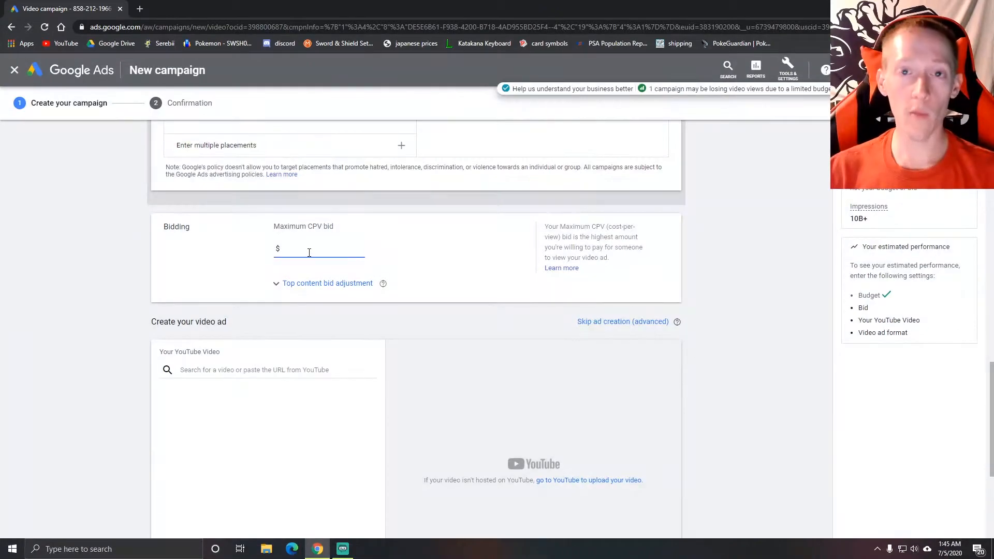
pyautogui.moveTo(179, 236); pyautogui.dragTo(167, 230)
pyautogui.click(193, 264)
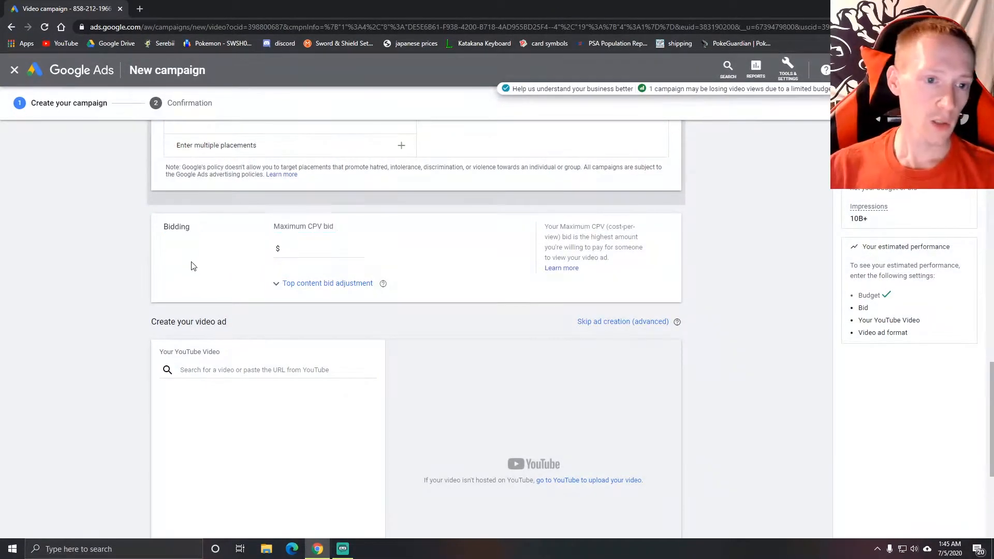
pyautogui.moveTo(274, 226); pyautogui.dragTo(332, 224)
pyautogui.click(428, 249)
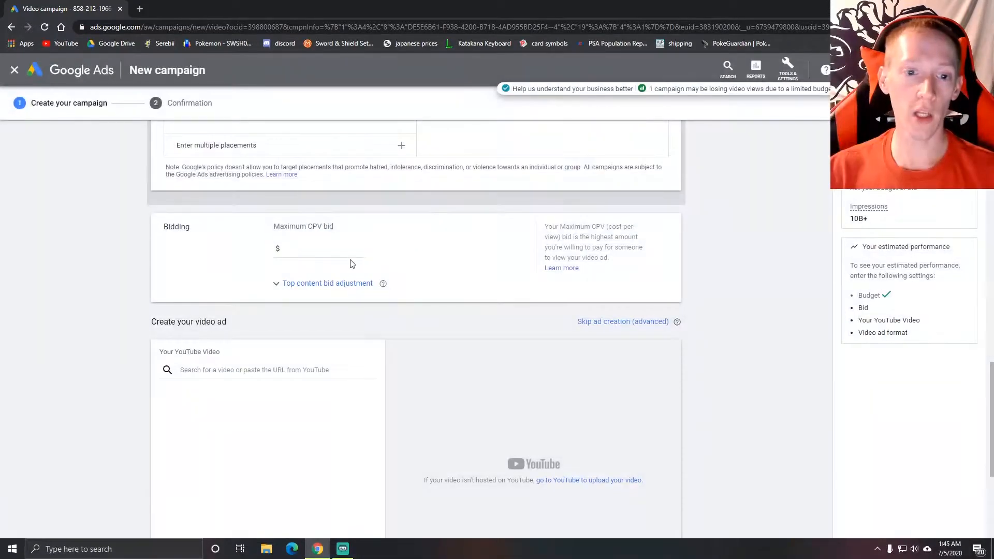
pyautogui.click(337, 249)
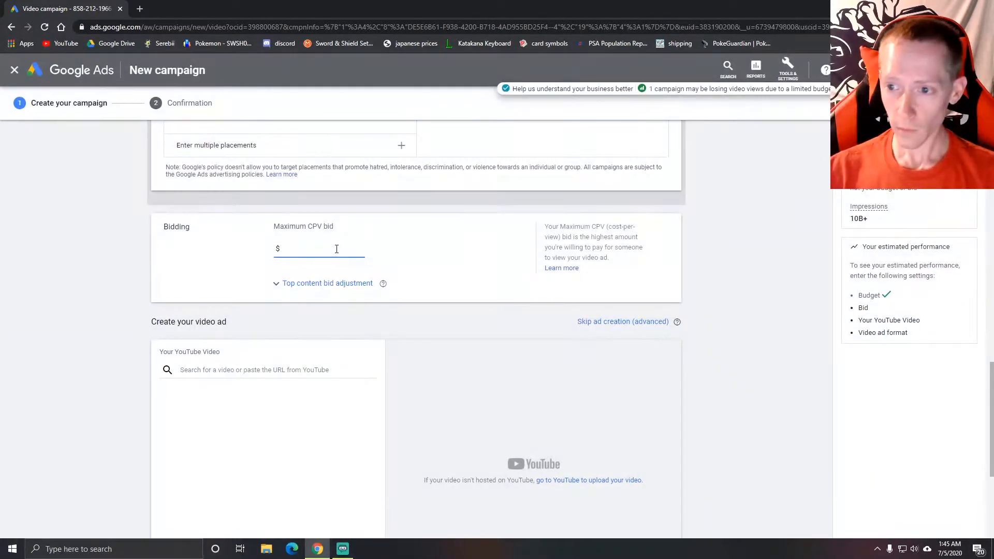
pyautogui.write('0.10')
pyautogui.press('BackSpace')
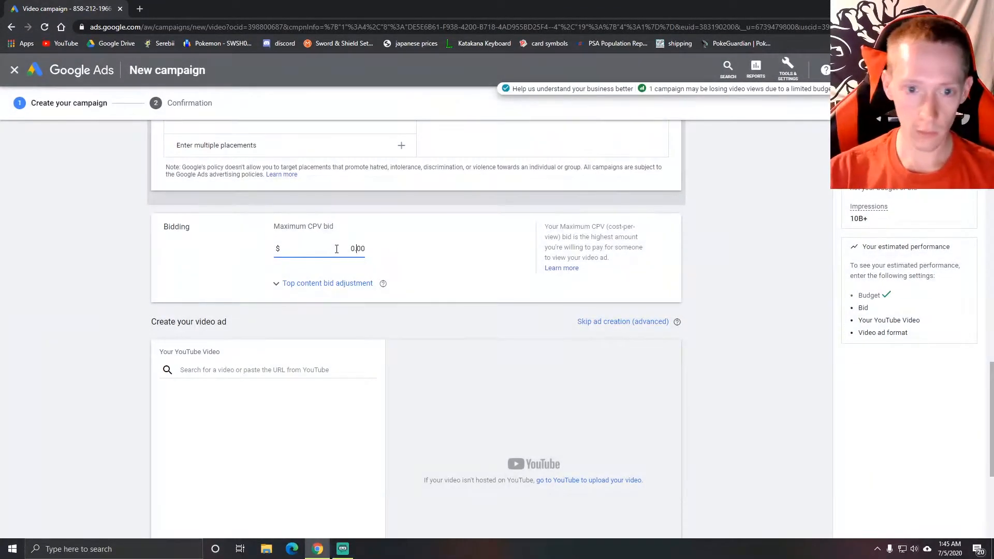
pyautogui.write('1')
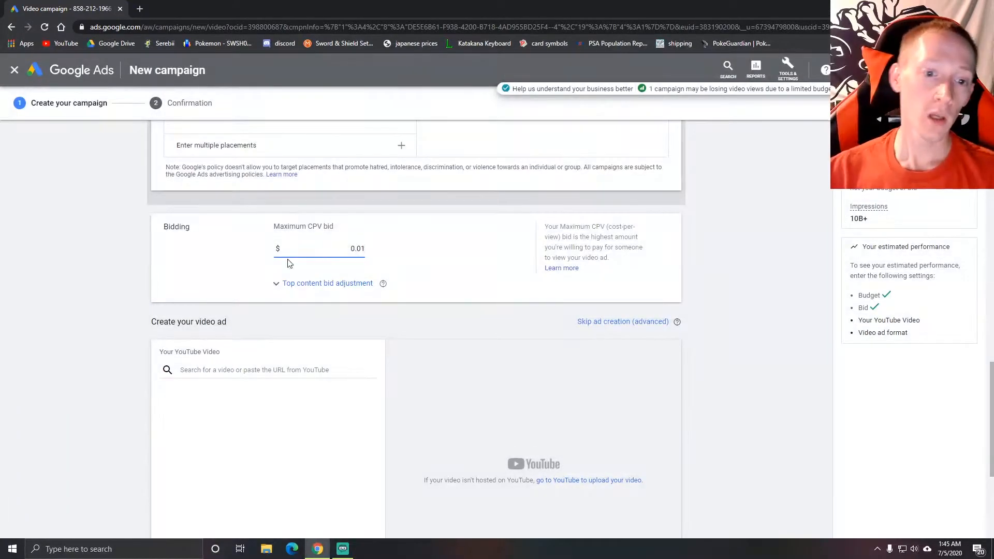
pyautogui.click(71, 285)
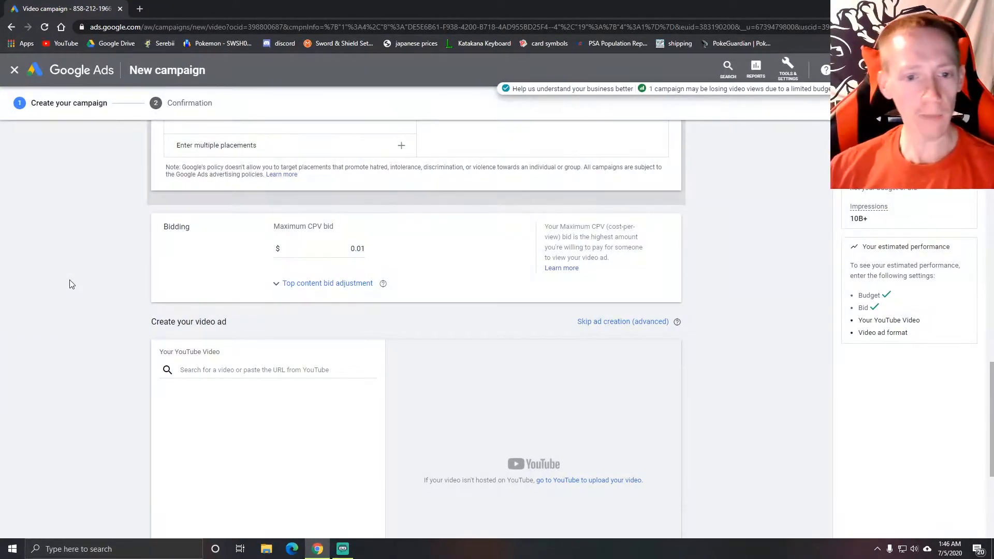
# Step: Change the ad group's Maximum CPV bid to $0.02
pyautogui.click(365, 250)
pyautogui.press('BackSpace')
pyautogui.write('2')
pyautogui.click(129, 277)
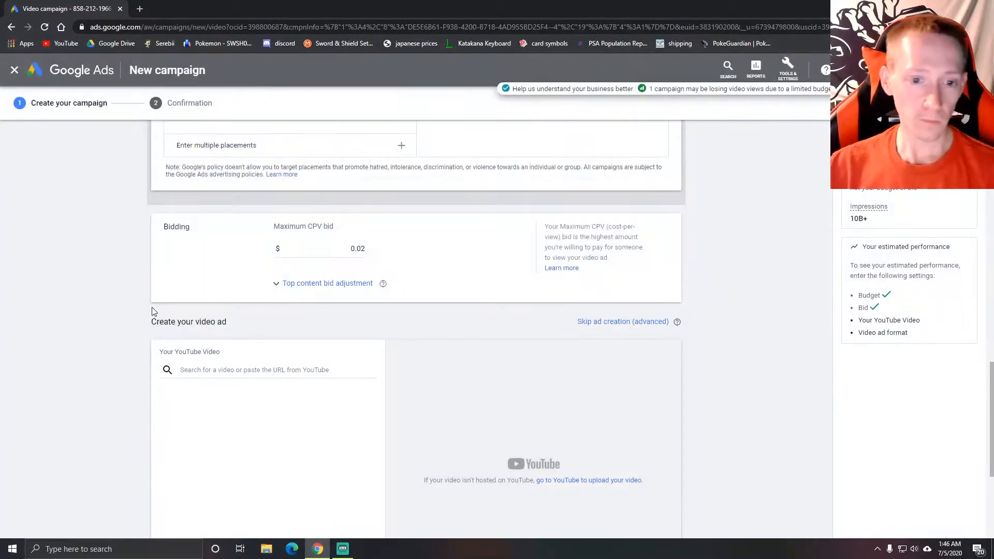
pyautogui.moveTo(366, 249); pyautogui.dragTo(356, 249)
pyautogui.click(384, 248)
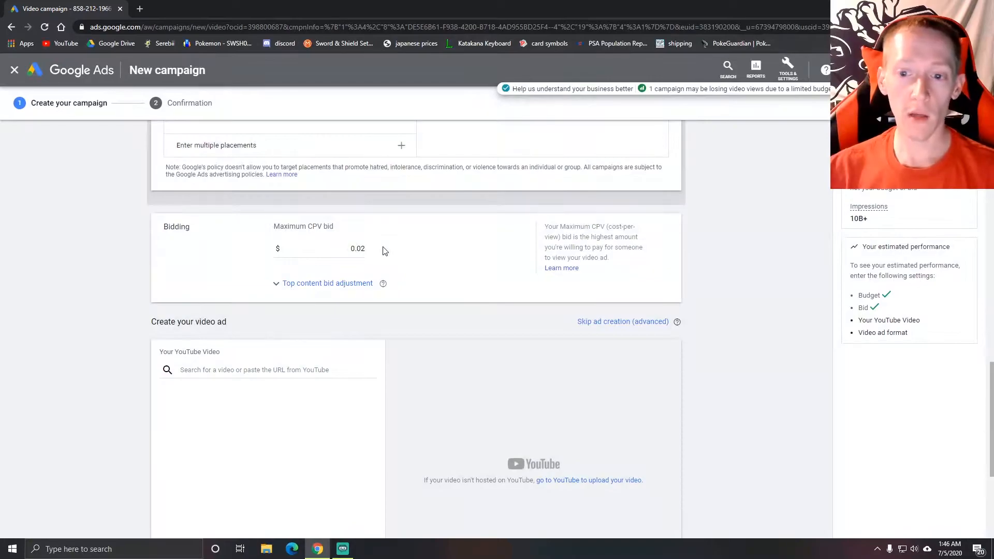
pyautogui.moveTo(591, 237); pyautogui.dragTo(614, 248)
pyautogui.click(479, 267)
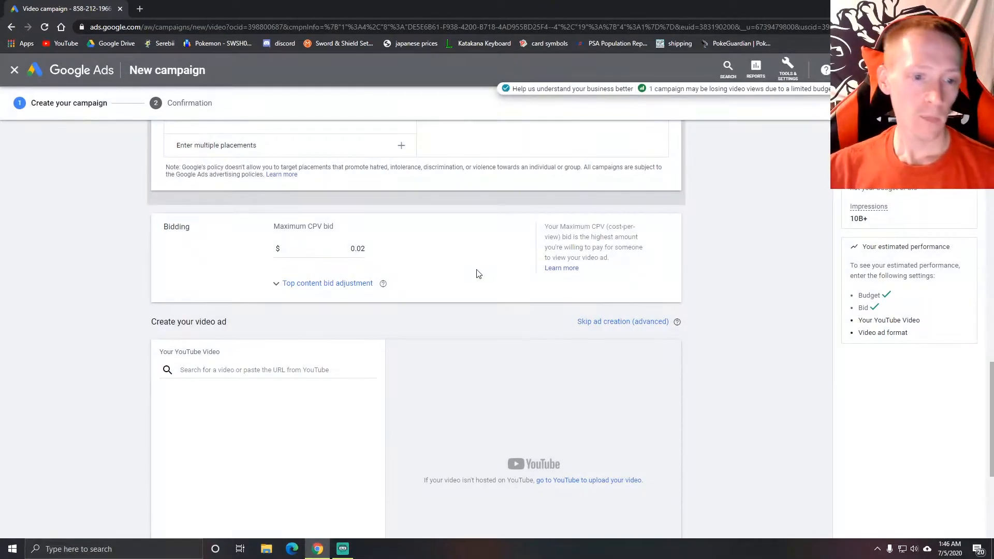
# Step: Open the uploaded video "Pokemon Card Giveaway Pikachu and Eevee box | Flipping Friday" on YouTube in a new browser tab
pyautogui.scroll(-1, 480, 272)
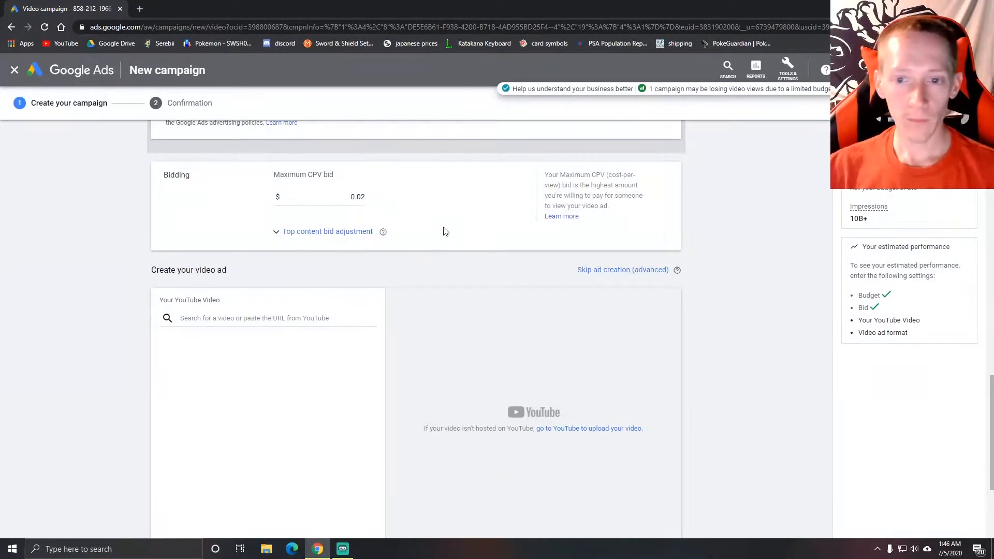
pyautogui.click(218, 317)
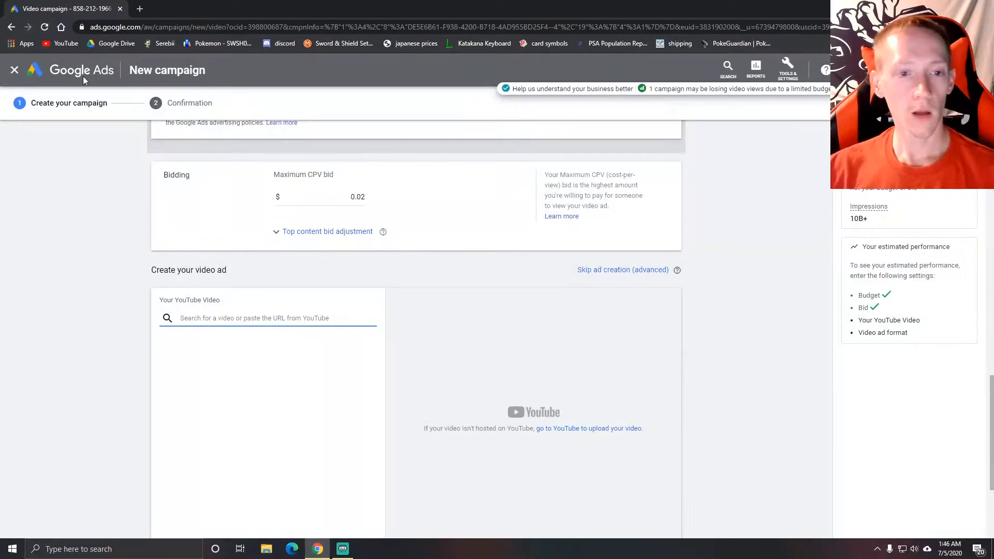
pyautogui.click(139, 8)
pyautogui.click(75, 45)
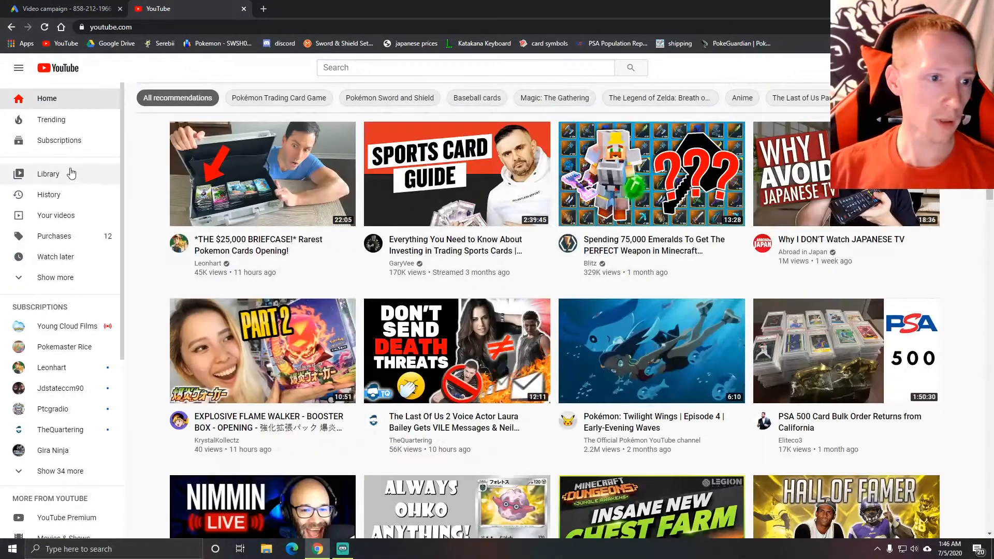
pyautogui.click(58, 215)
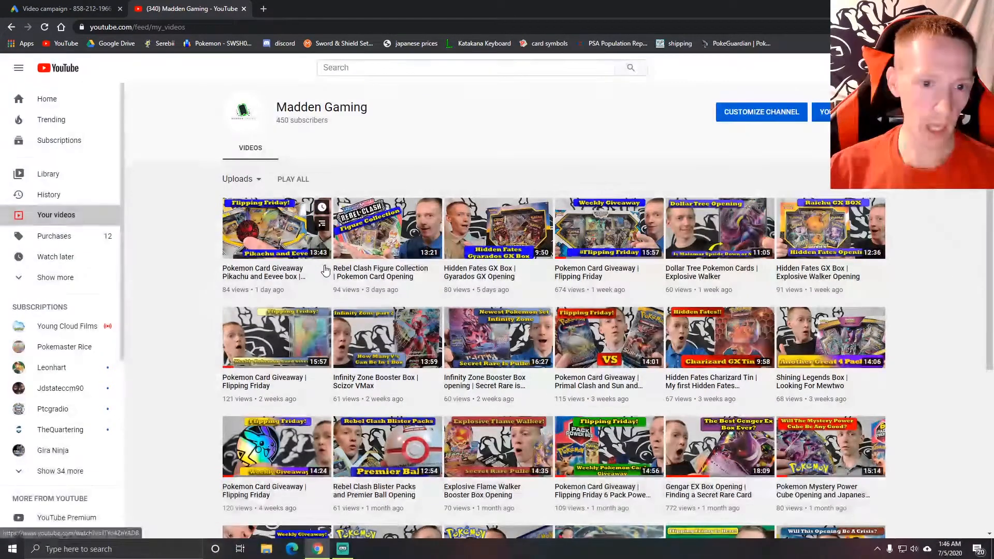
pyautogui.click(325, 269)
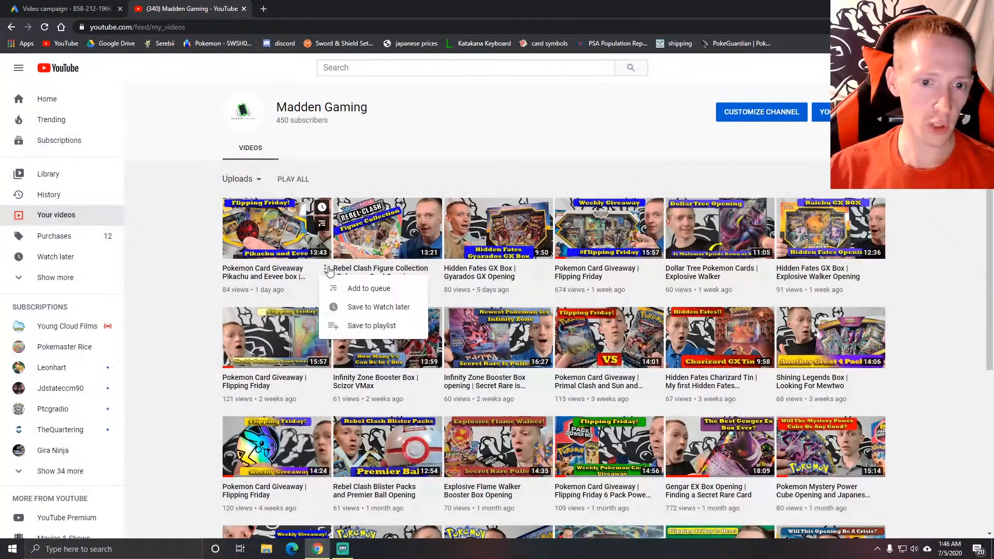
pyautogui.click(269, 232)
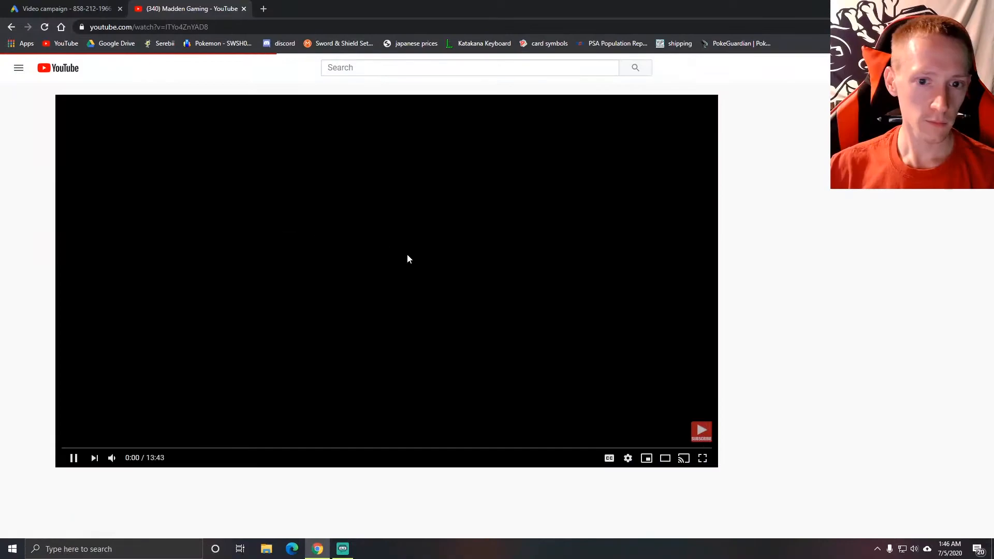
# Step: Copy the video's share link and paste it as the YouTube video for the ad in the Google Ads campaign
pyautogui.scroll(-1, 592, 506)
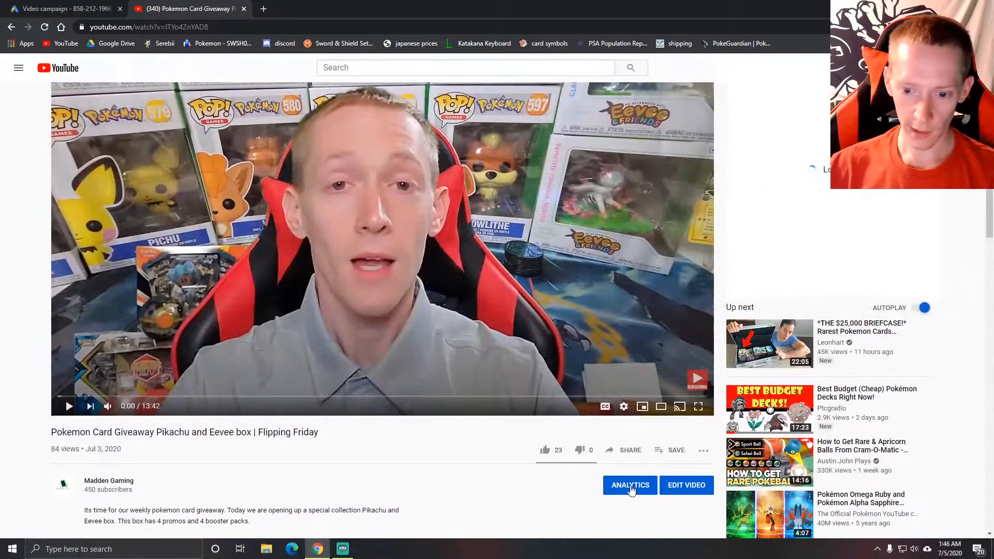
pyautogui.click(631, 450)
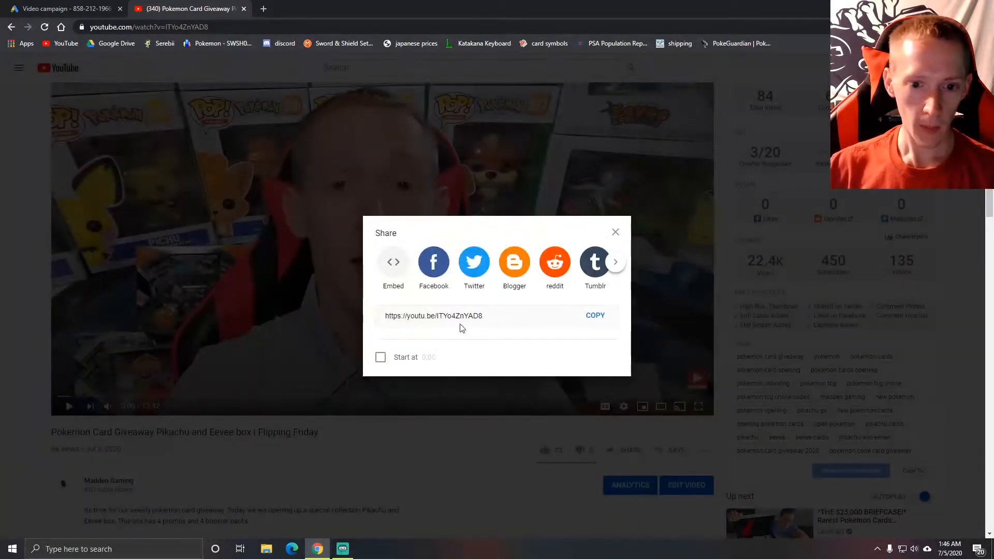
pyautogui.click(593, 316)
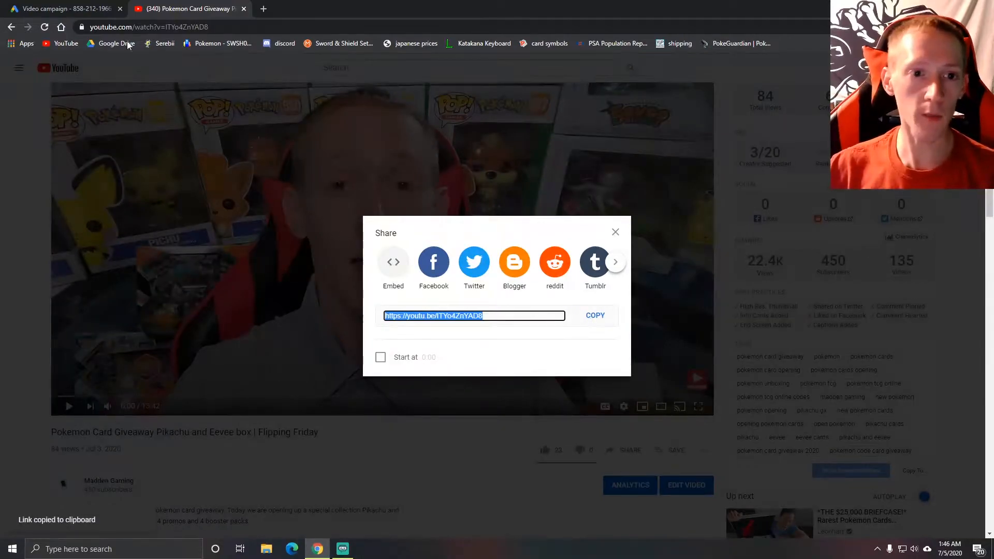
pyautogui.click(68, 9)
pyautogui.rightClick(276, 330)
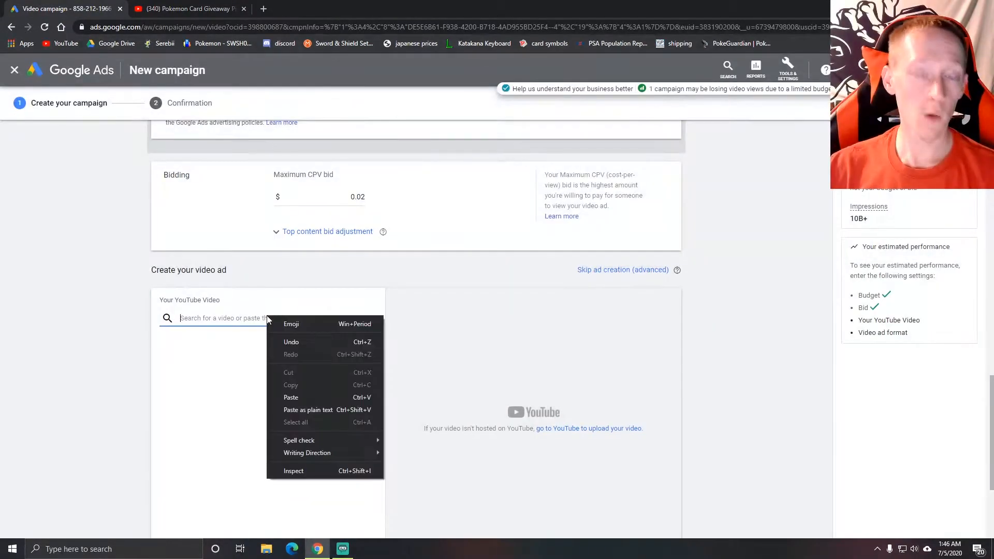
pyautogui.click(311, 392)
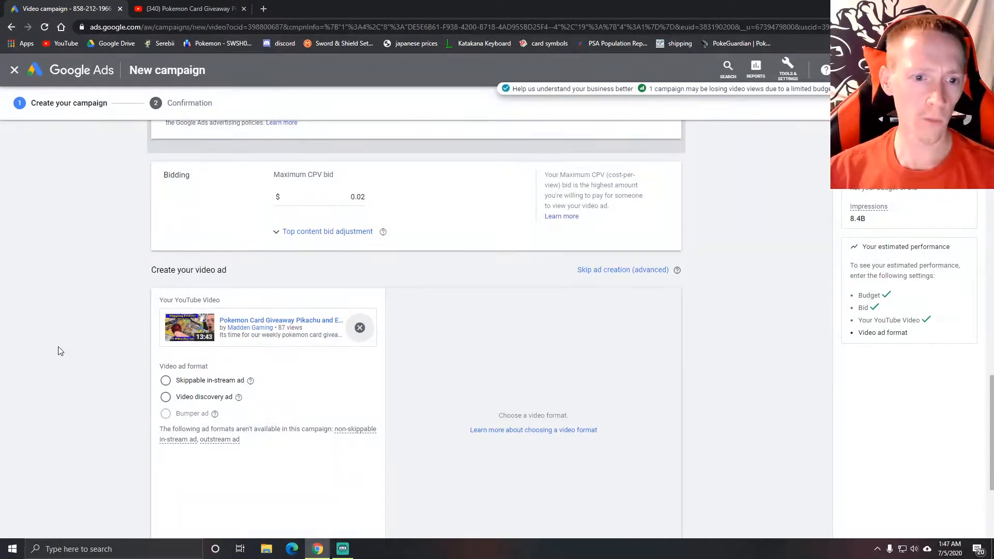
# Step: Choose Skippable in-stream ad as the video ad format
pyautogui.scroll(-1, 171, 336)
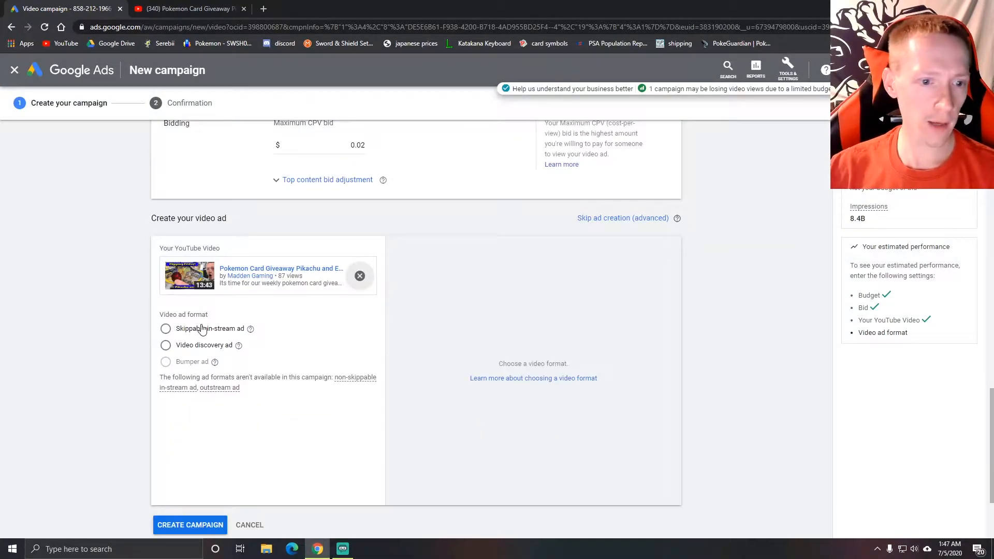
pyautogui.click(165, 330)
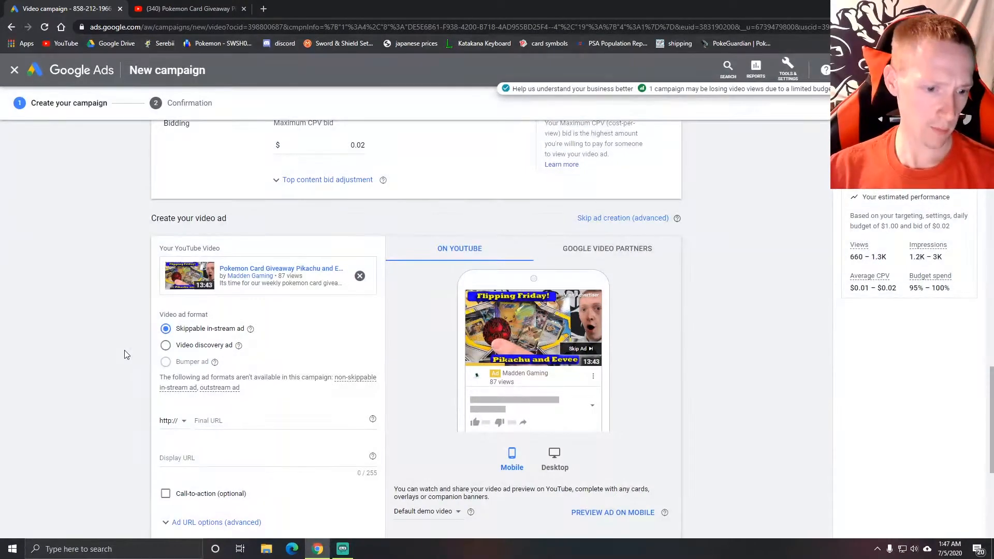
pyautogui.scroll(-2, 124, 355)
pyautogui.scroll(3, 124, 355)
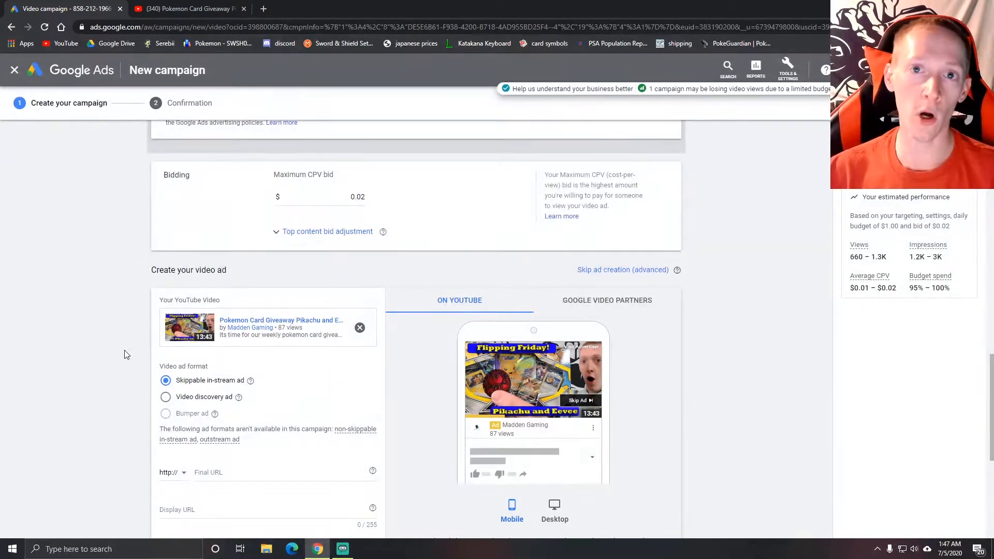
# Step: Change the video ad format to Video discovery ad and preview it on desktop as a YouTube search ad
pyautogui.click(170, 399)
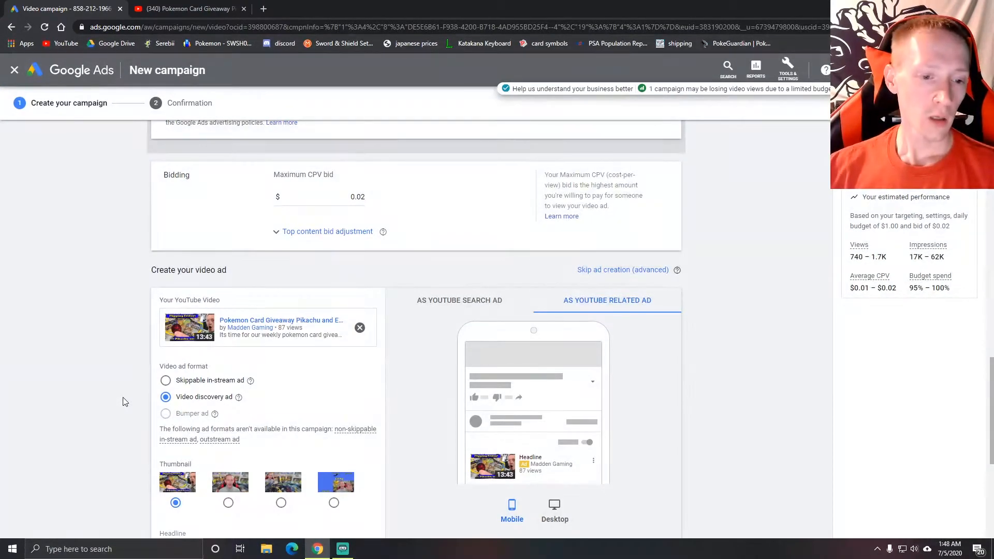
pyautogui.scroll(-2, 122, 402)
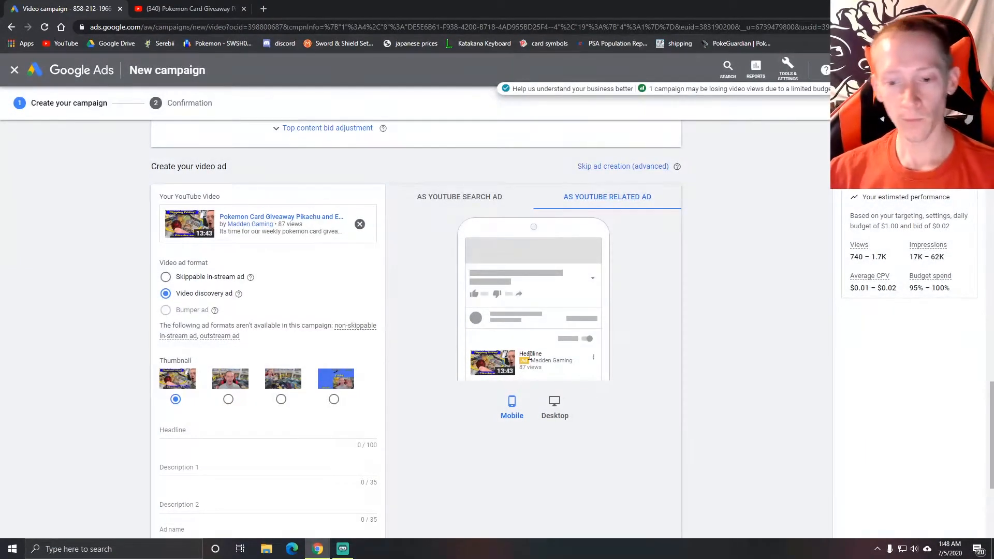
pyautogui.click(556, 404)
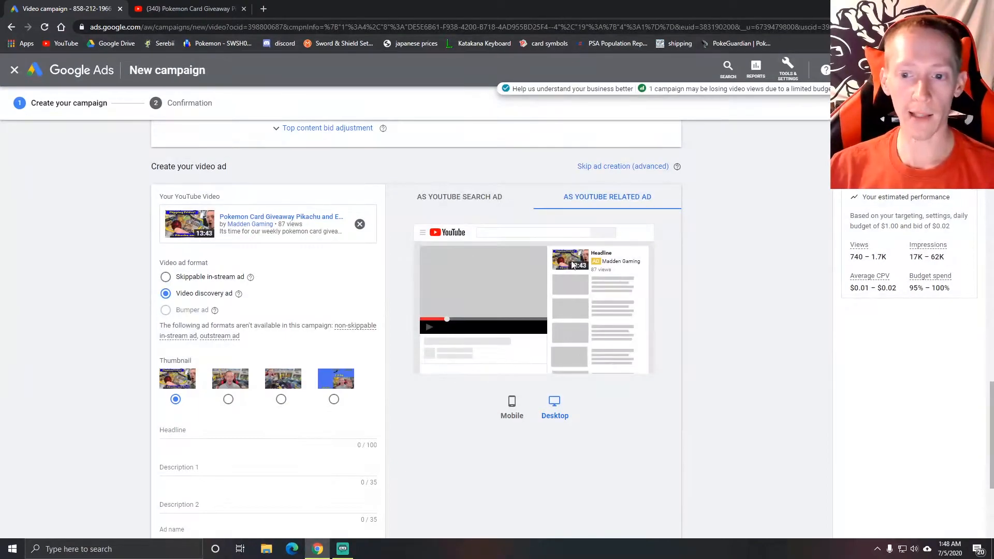
pyautogui.click(467, 208)
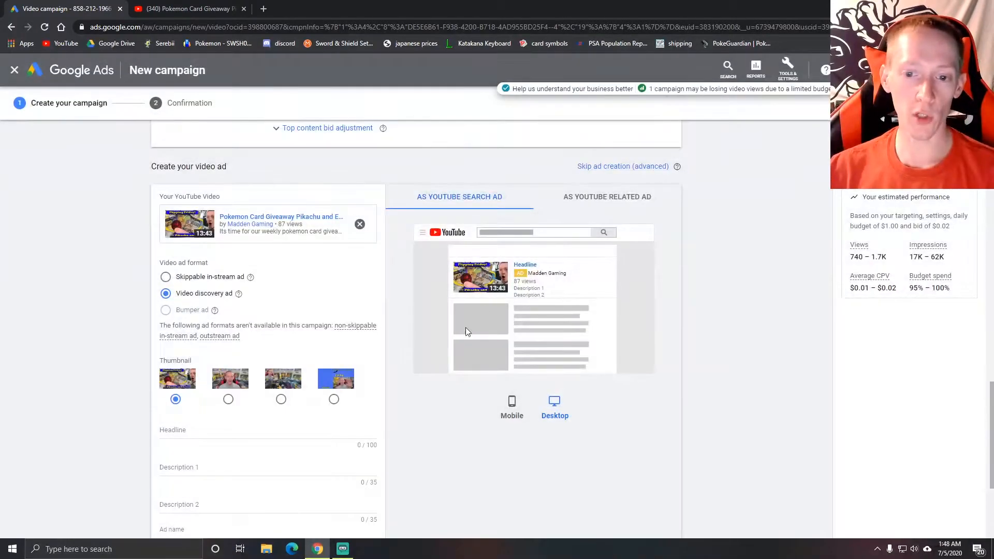
# Step: Try the second, third and fourth thumbnails for the ad, and reselect the first one with the mobile preview
pyautogui.click(229, 400)
pyautogui.click(282, 400)
pyautogui.click(334, 400)
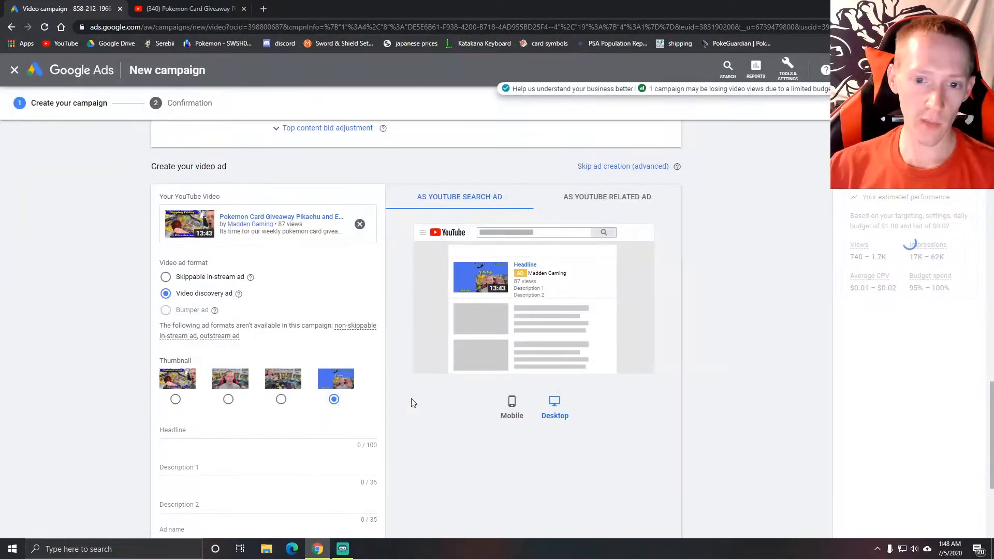
pyautogui.click(515, 409)
pyautogui.click(175, 399)
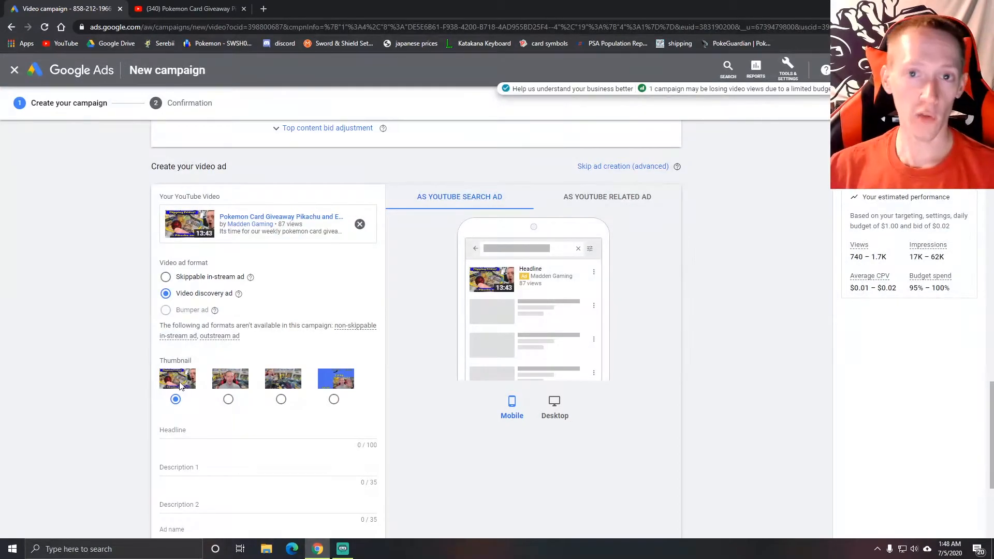
# Step: Preview the discovery ad on desktop as a YouTube search ad and as a YouTube related ad
pyautogui.click(554, 409)
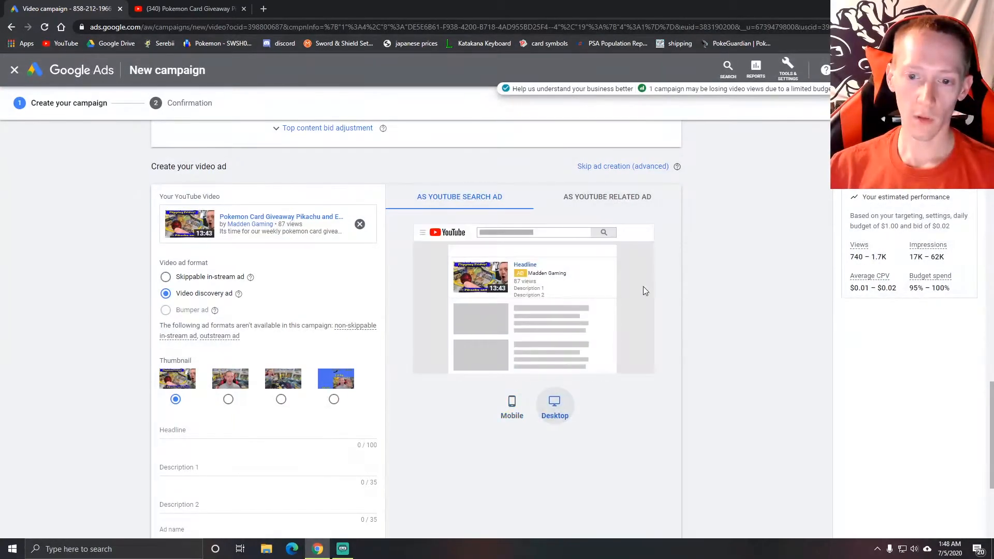
pyautogui.scroll(2, 569, 316)
pyautogui.scroll(-1, 584, 315)
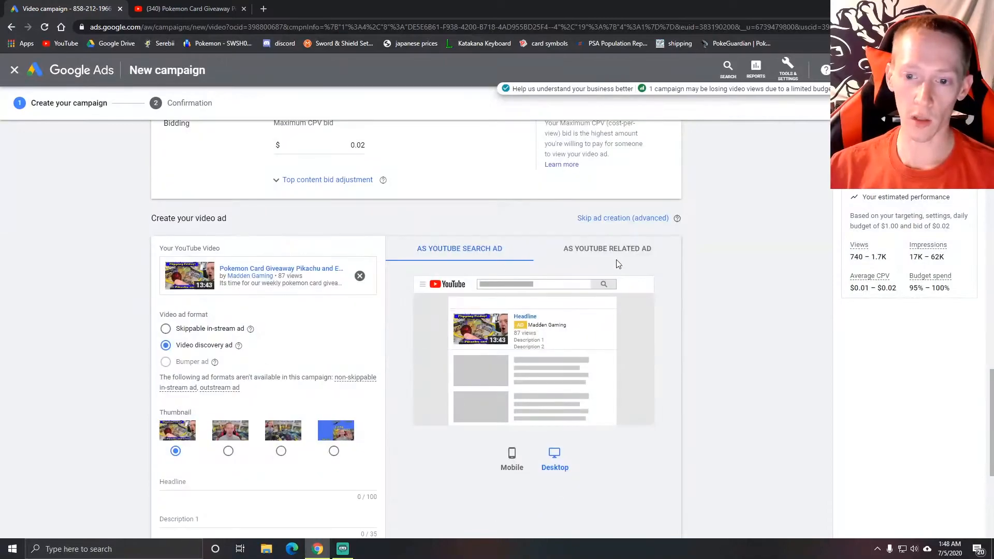
pyautogui.click(616, 255)
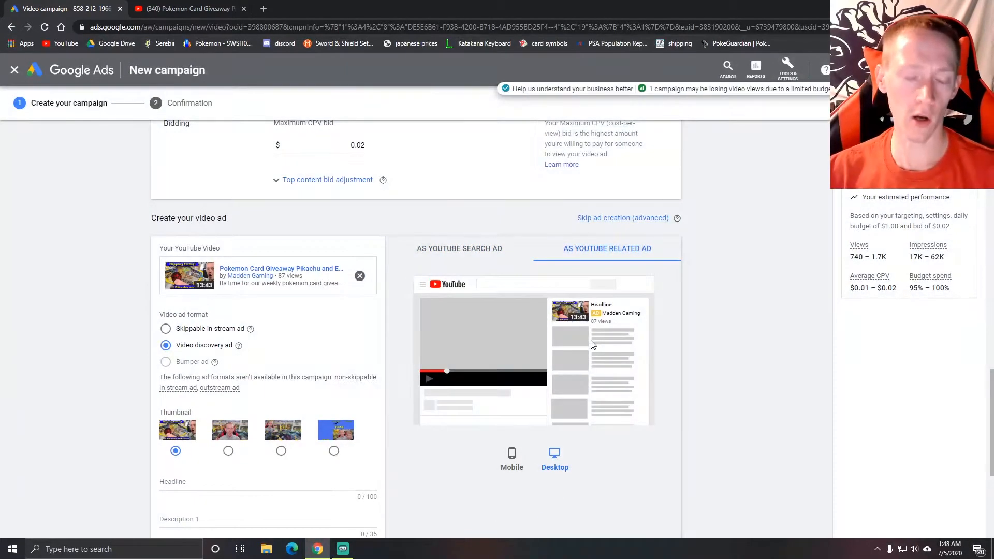
# Step: Enter "Pokemon card opening" as the video ad's headline
pyautogui.scroll(-1, 147, 406)
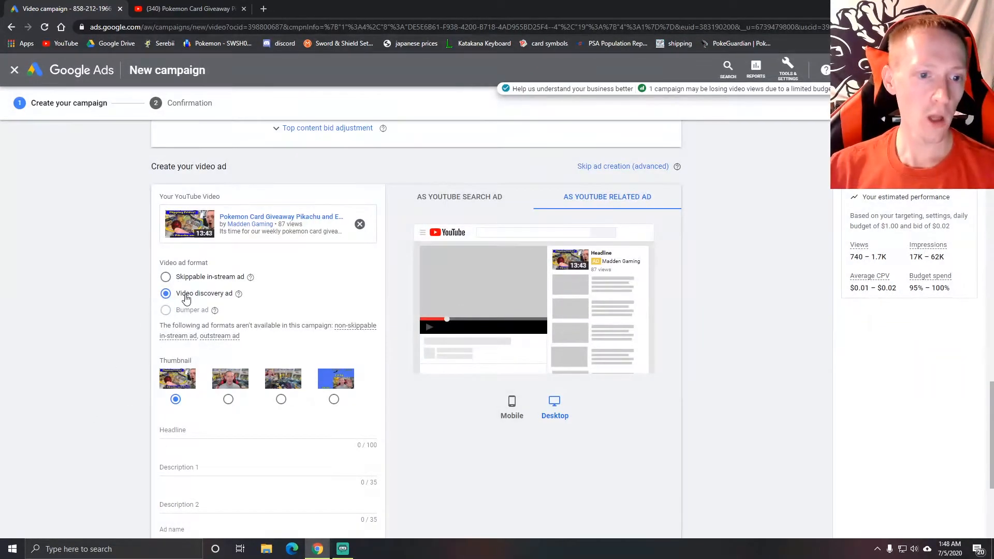
pyautogui.scroll(-2, 94, 339)
pyautogui.click(196, 327)
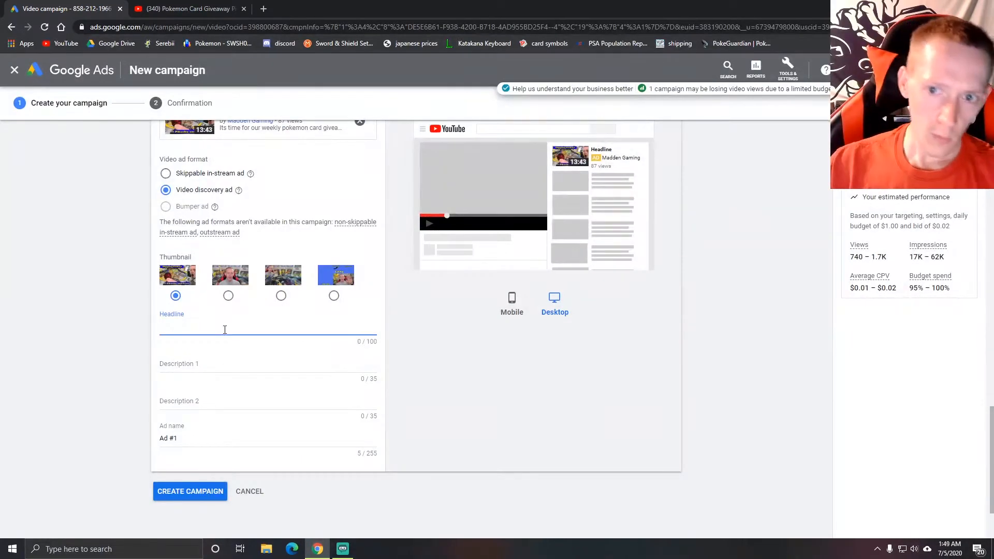
pyautogui.scroll(1, 626, 355)
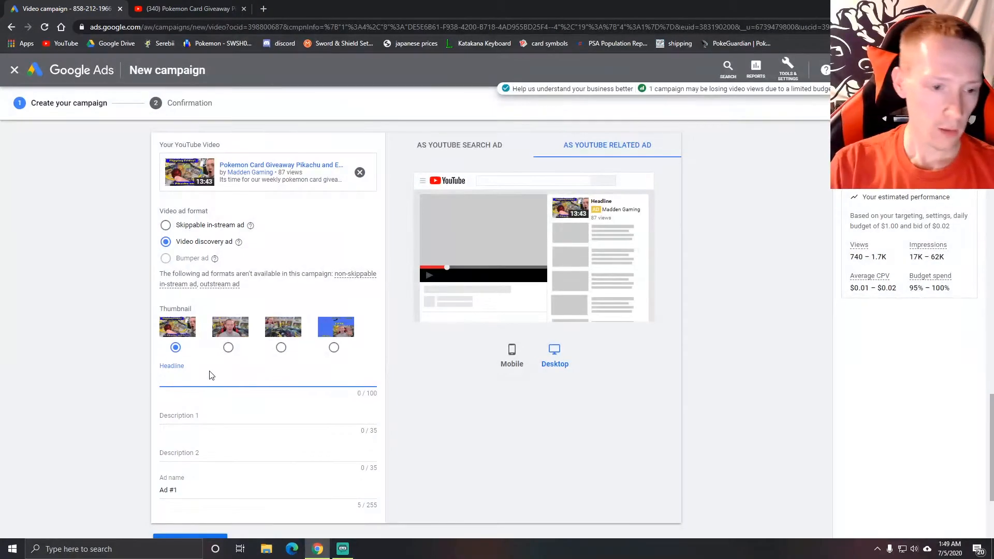
pyautogui.write('Pok')
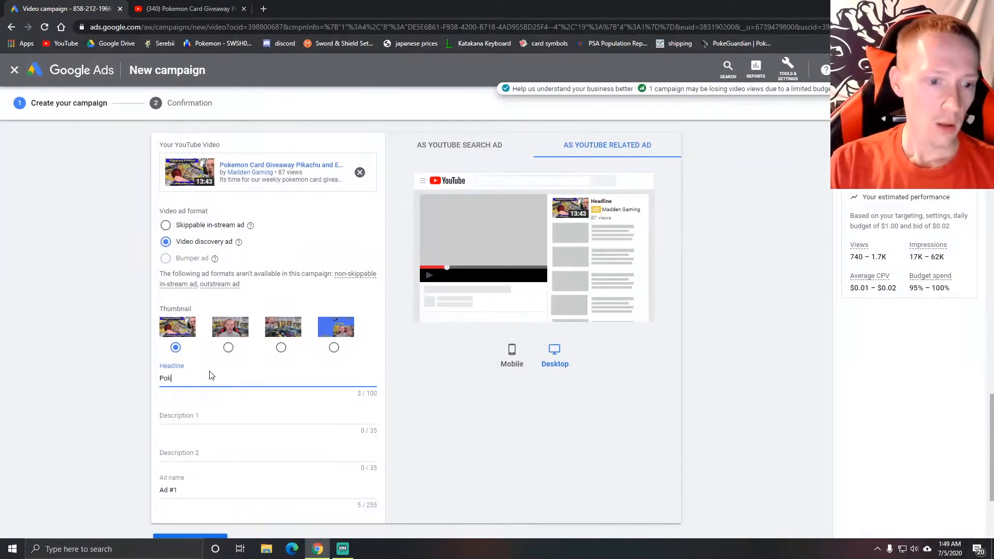
pyautogui.write('emon card opening')
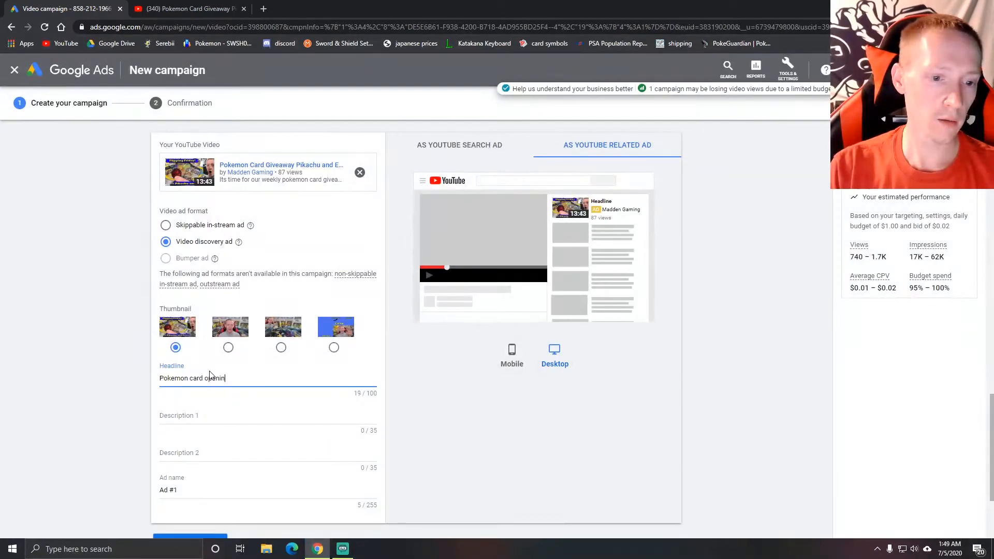
pyautogui.click(482, 374)
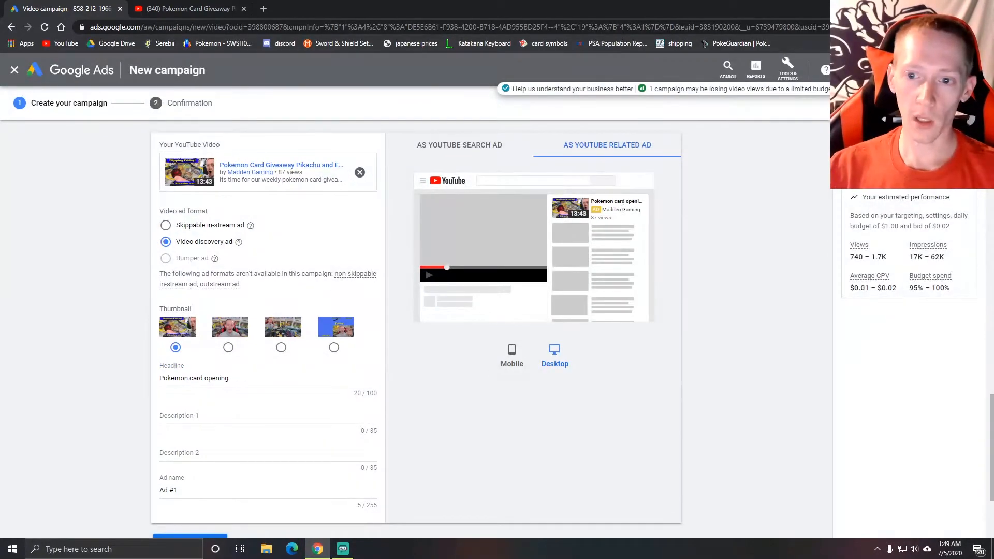
# Step: Enter "great pulls" as the ad's Description 1
pyautogui.click(188, 416)
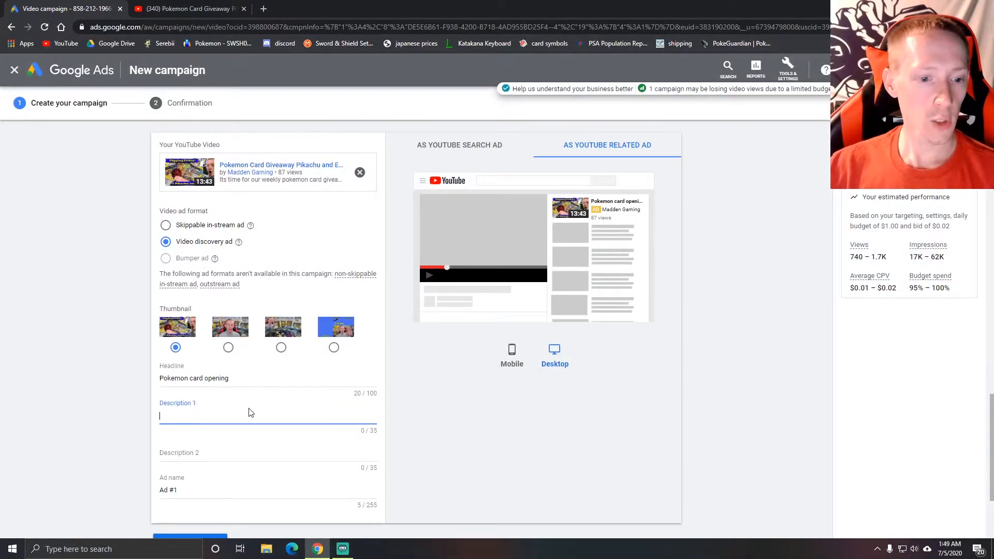
pyautogui.write('great pulls')
pyautogui.click(623, 241)
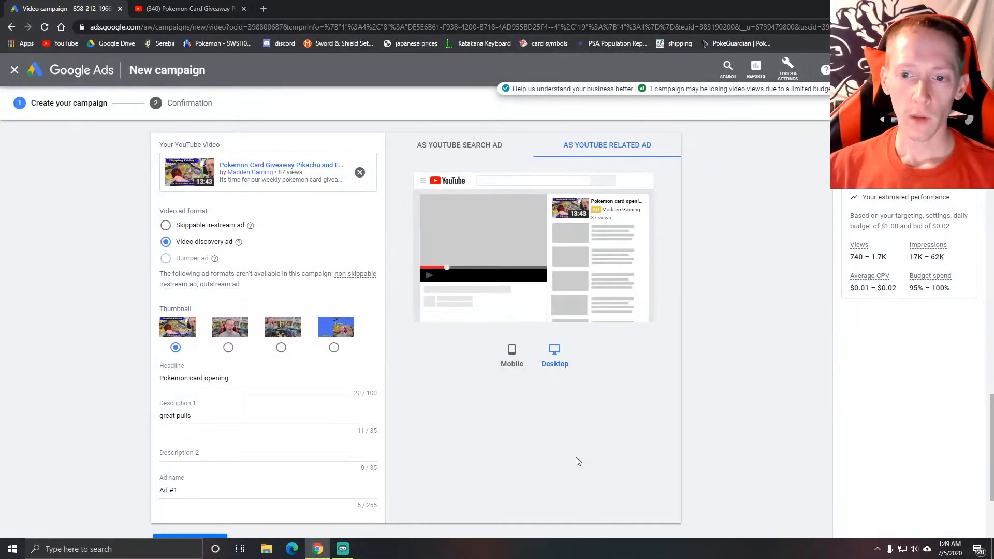
# Step: Check the headline and description in the mobile and desktop related ad previews and in the desktop search ad preview
pyautogui.click(519, 360)
pyautogui.scroll(-1, 551, 344)
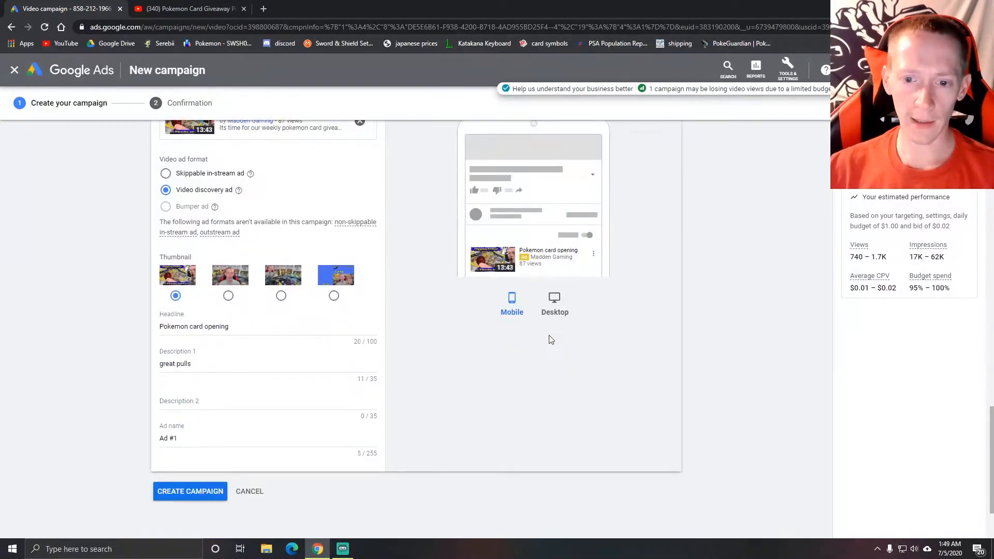
pyautogui.click(555, 304)
pyautogui.scroll(2, 562, 298)
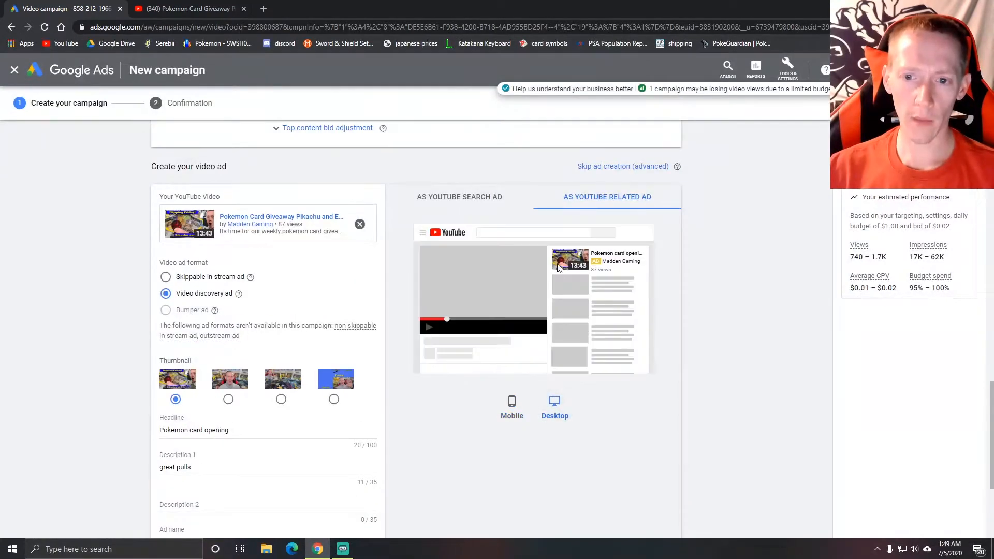
pyautogui.click(460, 203)
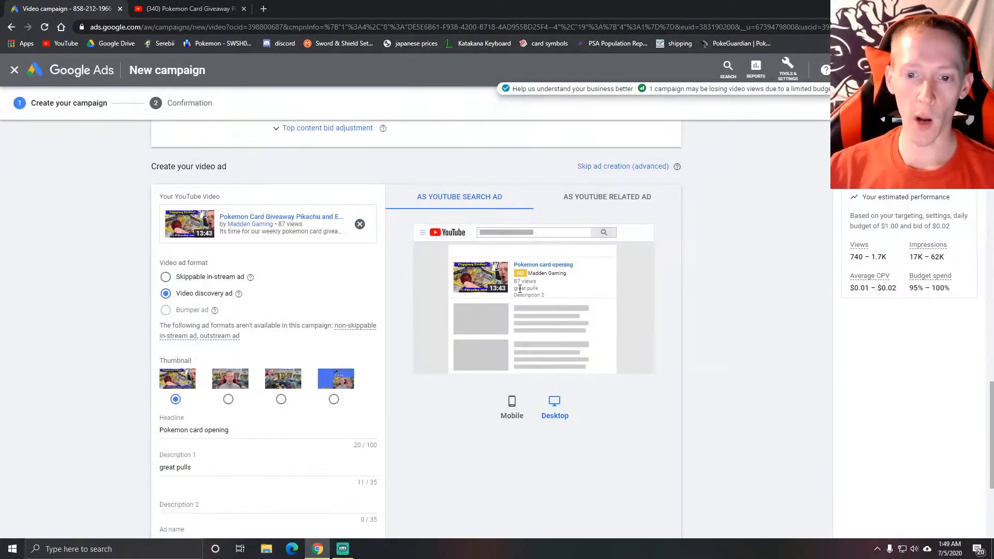
pyautogui.moveTo(513, 289); pyautogui.dragTo(514, 266)
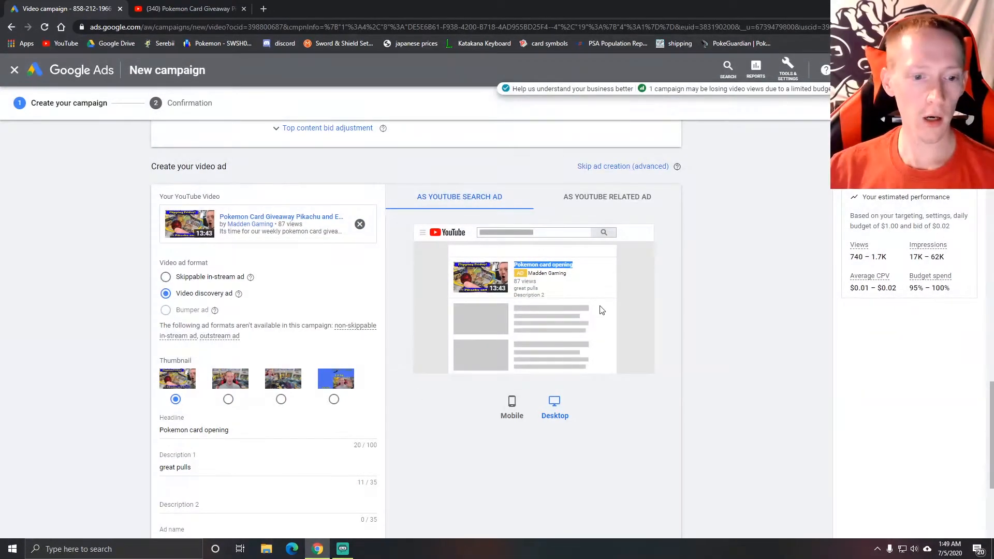
# Step: Enter "got a secret rare" as the video ad's Description 2
pyautogui.click(194, 505)
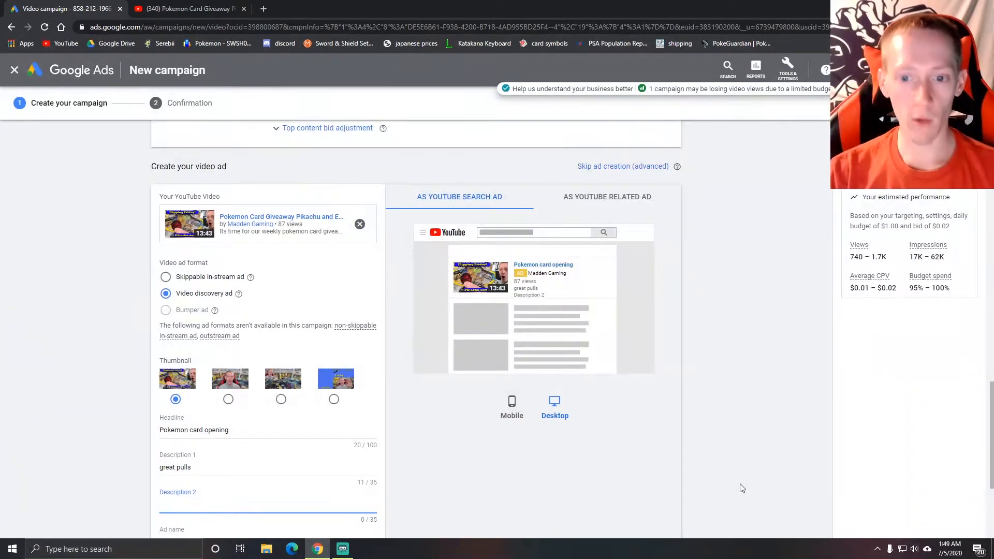
pyautogui.write('get')
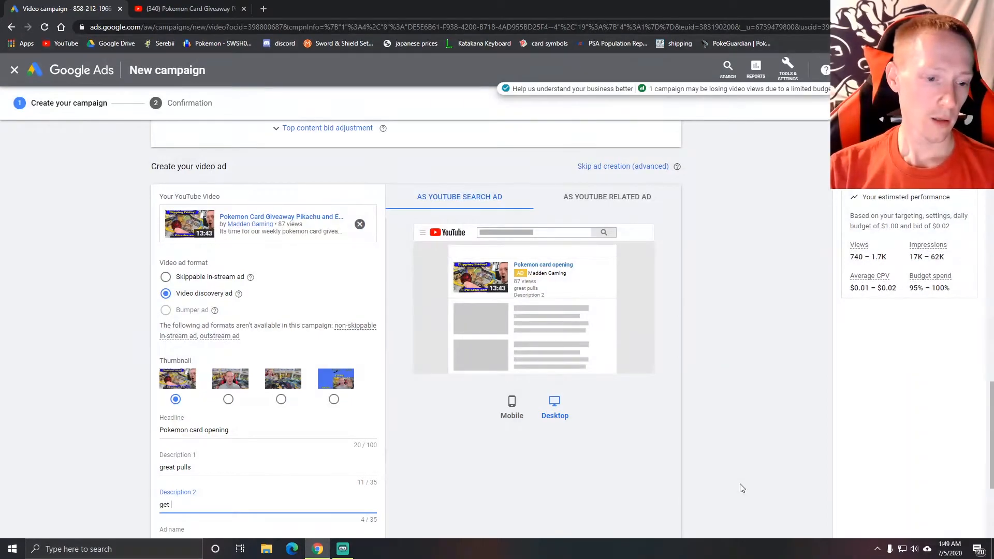
pyautogui.write(' a s')
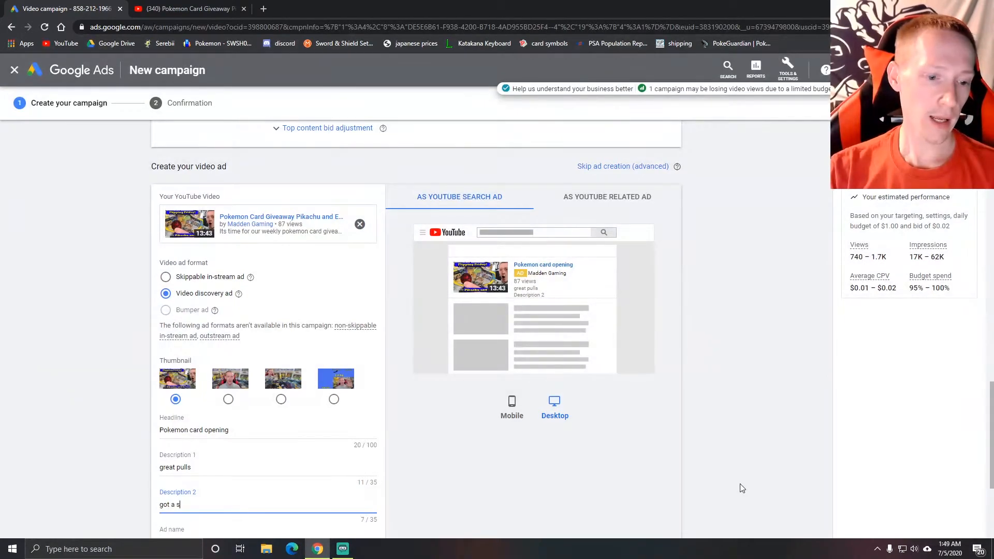
pyautogui.write('ecret rare')
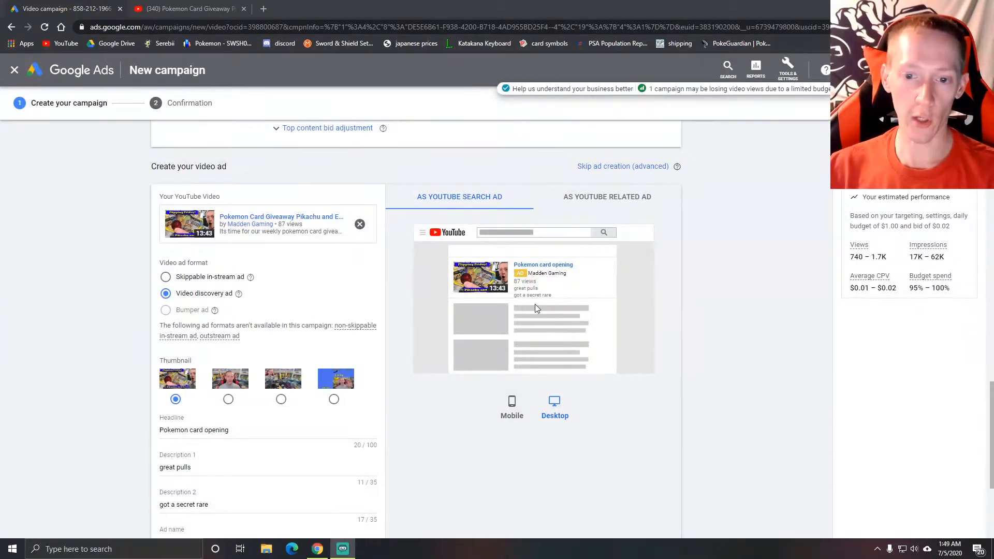
# Step: Name the video ad "tutorial"
pyautogui.scroll(-2, 608, 341)
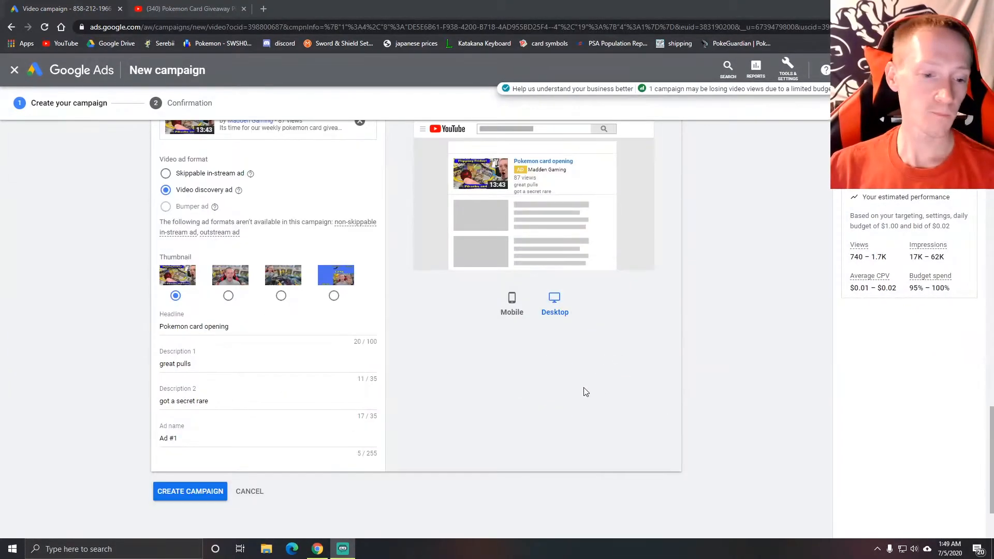
pyautogui.moveTo(177, 438); pyautogui.dragTo(149, 439)
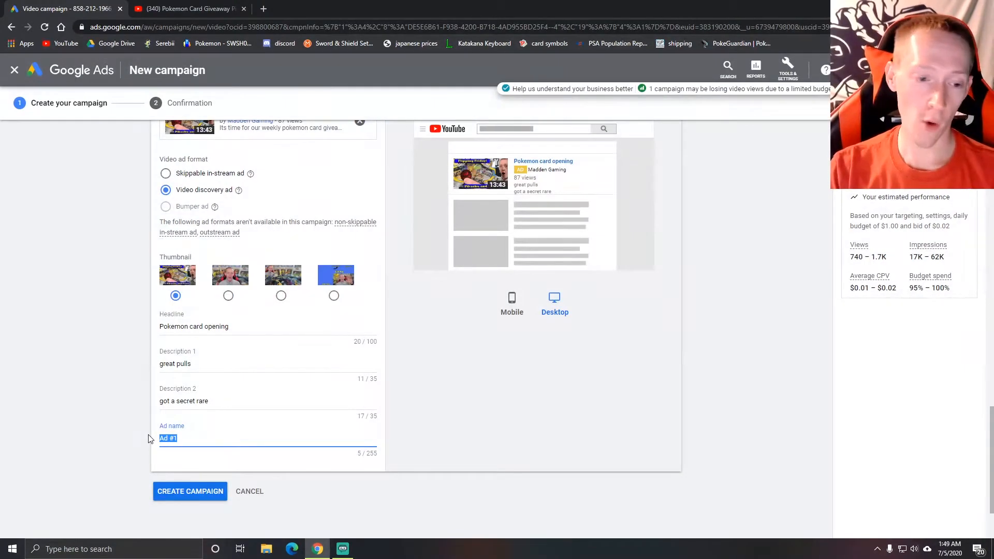
pyautogui.write('tutorial')
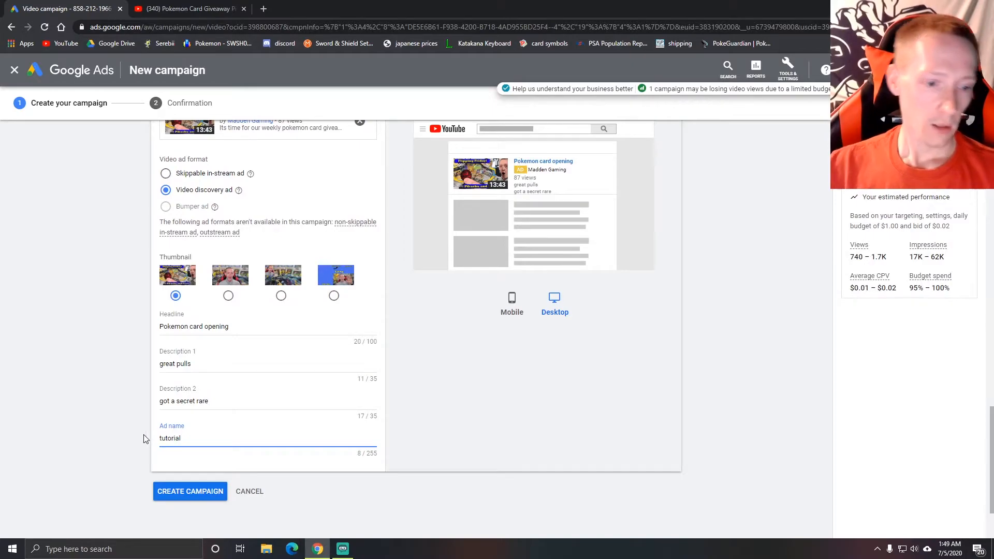
pyautogui.click(146, 438)
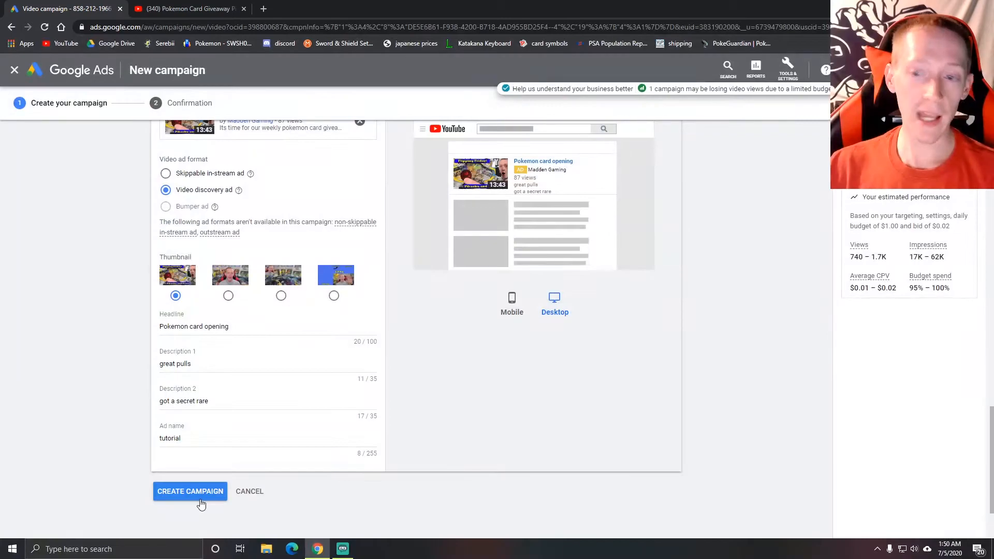
# Step: Lower the ad group's maximum CPV bid to $0.01
pyautogui.scroll(1, 201, 503)
pyautogui.scroll(-1, 201, 503)
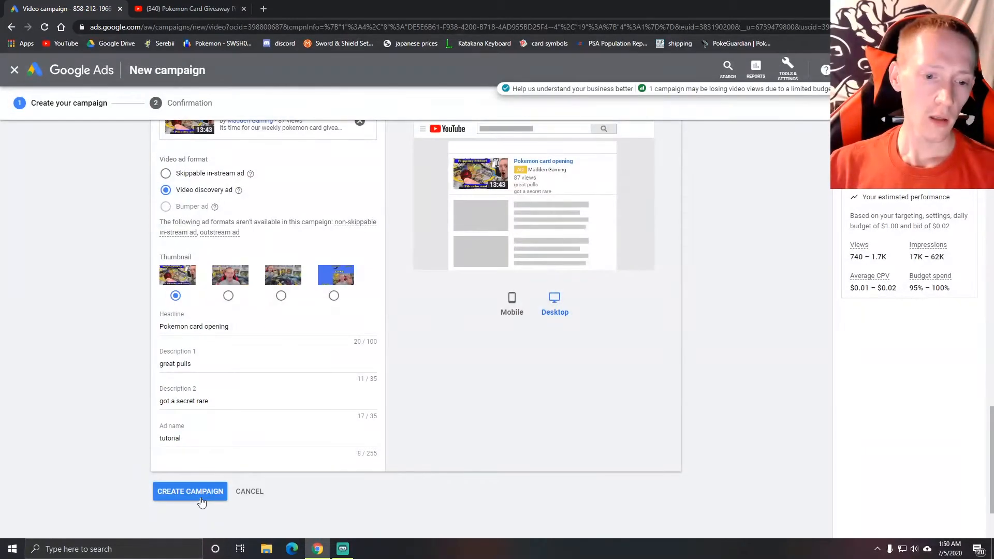
pyautogui.scroll(9, 407, 412)
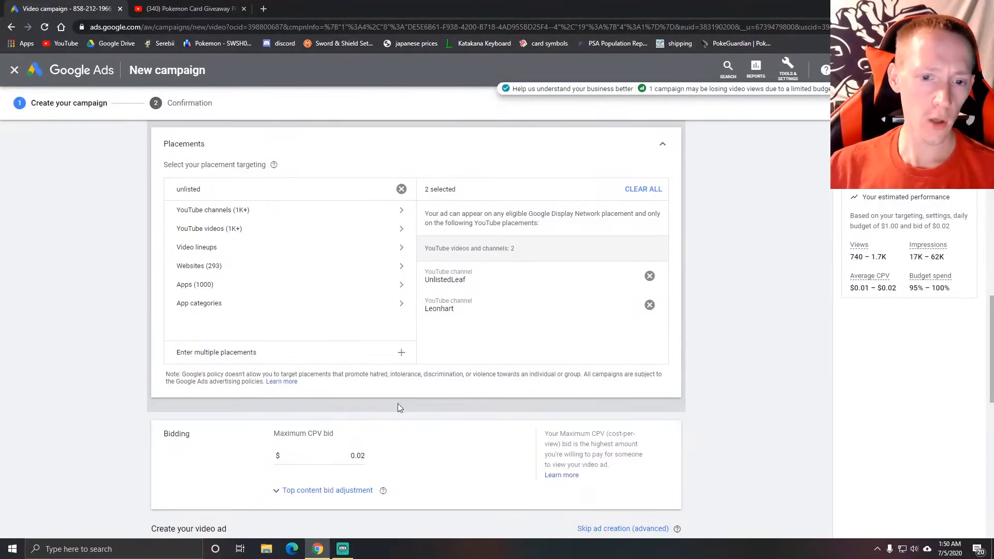
pyautogui.moveTo(364, 455); pyautogui.dragTo(361, 455)
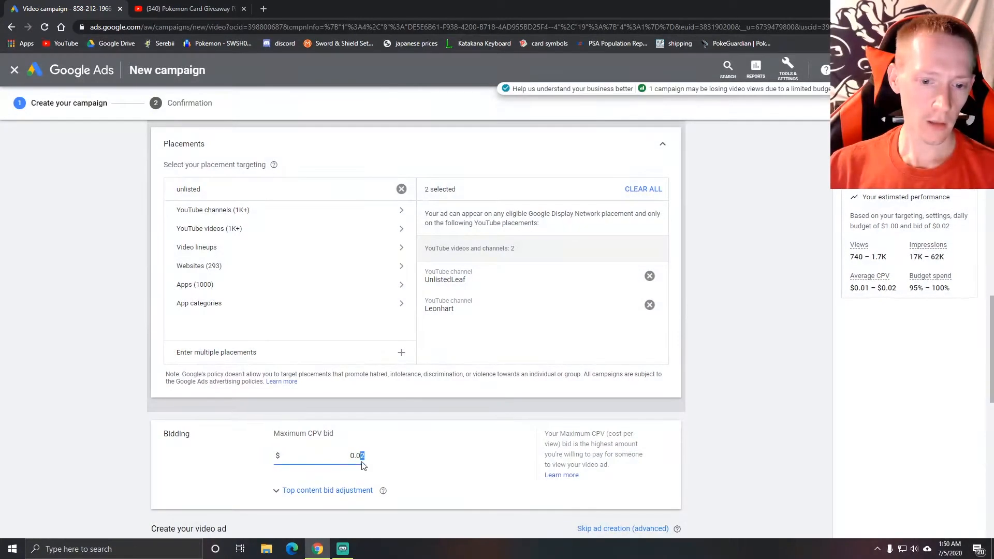
pyautogui.write('0')
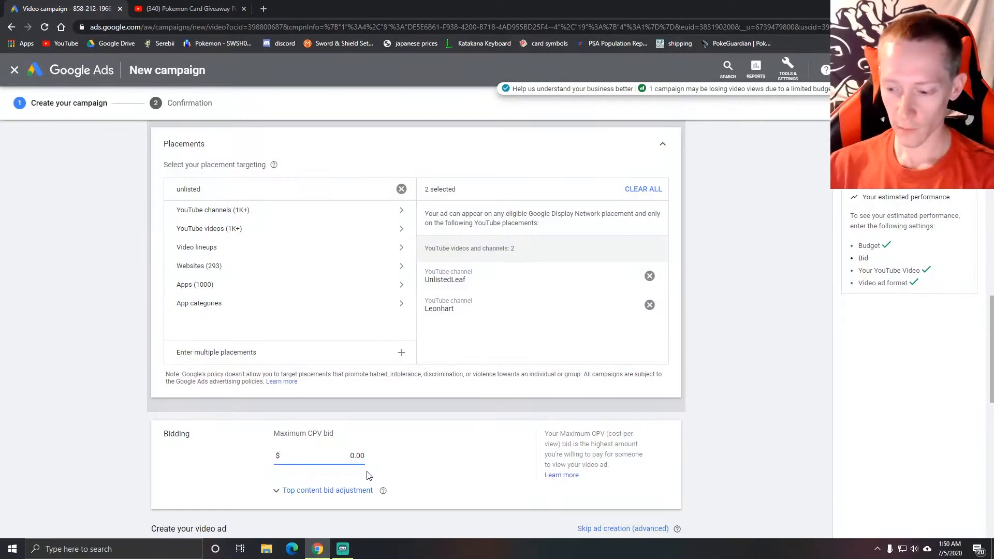
# Step: Set the campaign's end date to Jul 6, 2020
pyautogui.scroll(7, 366, 466)
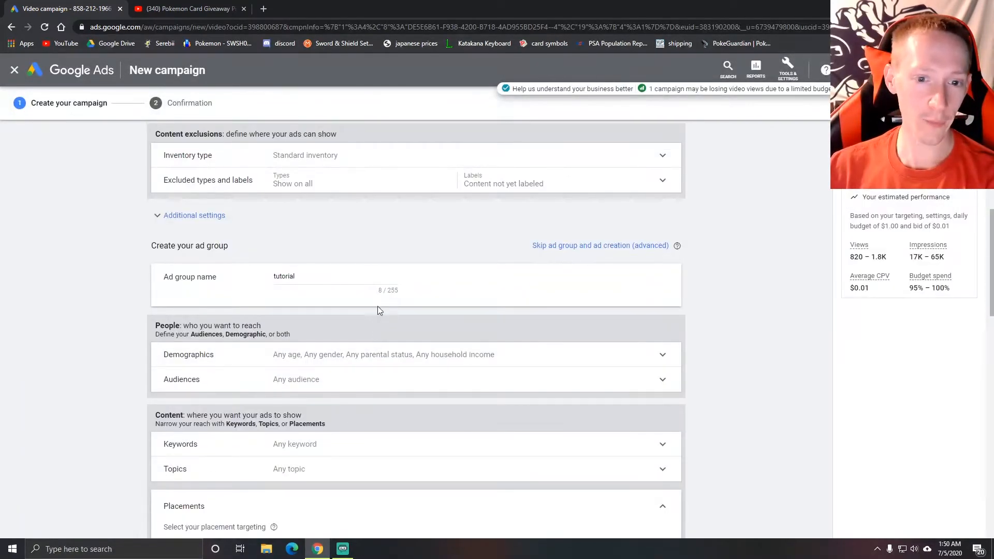
pyautogui.scroll(8, 363, 300)
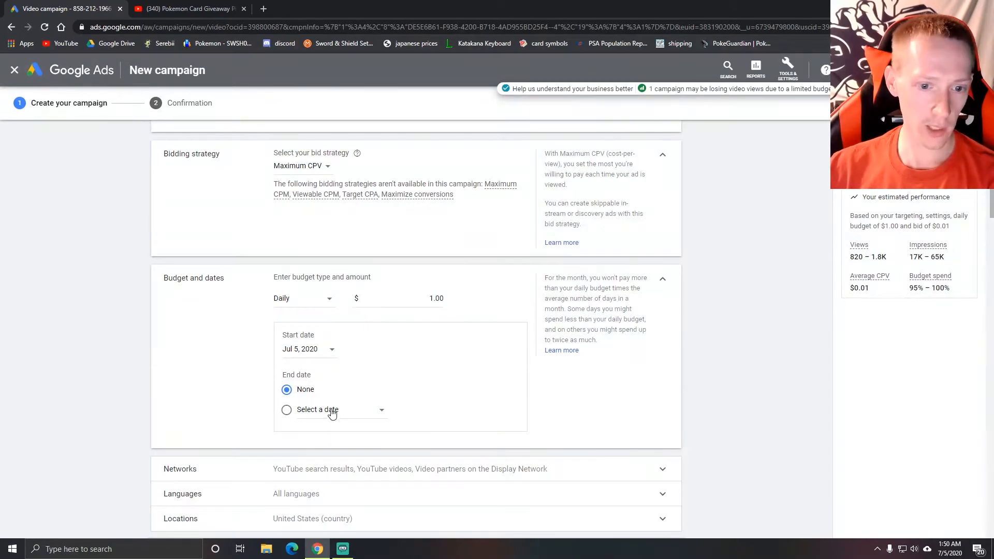
pyautogui.click(332, 413)
pyautogui.click(324, 315)
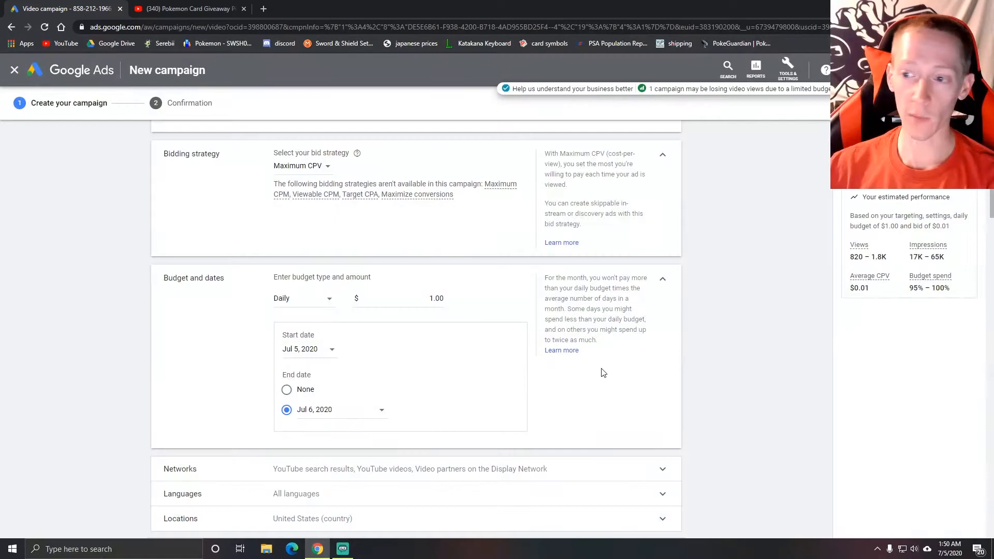
# Step: Create the campaign with the entered settings and continue to its ad groups page
pyautogui.scroll(-20, 604, 372)
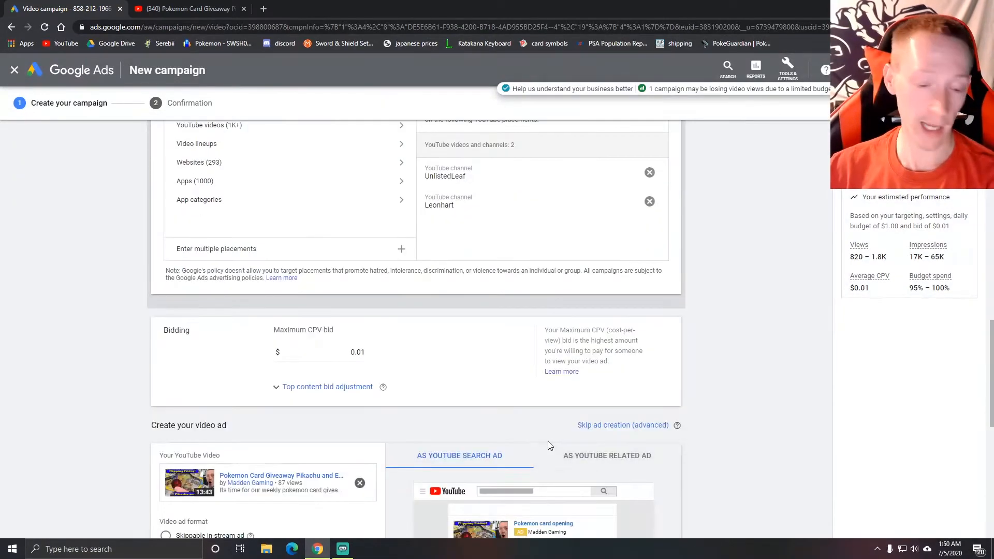
pyautogui.scroll(-8, 549, 442)
pyautogui.click(196, 393)
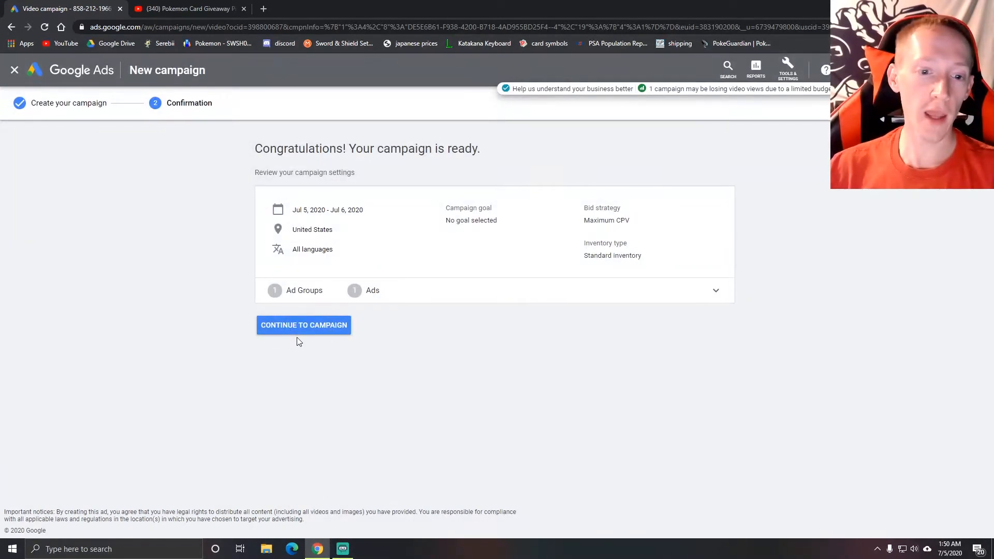
pyautogui.click(306, 326)
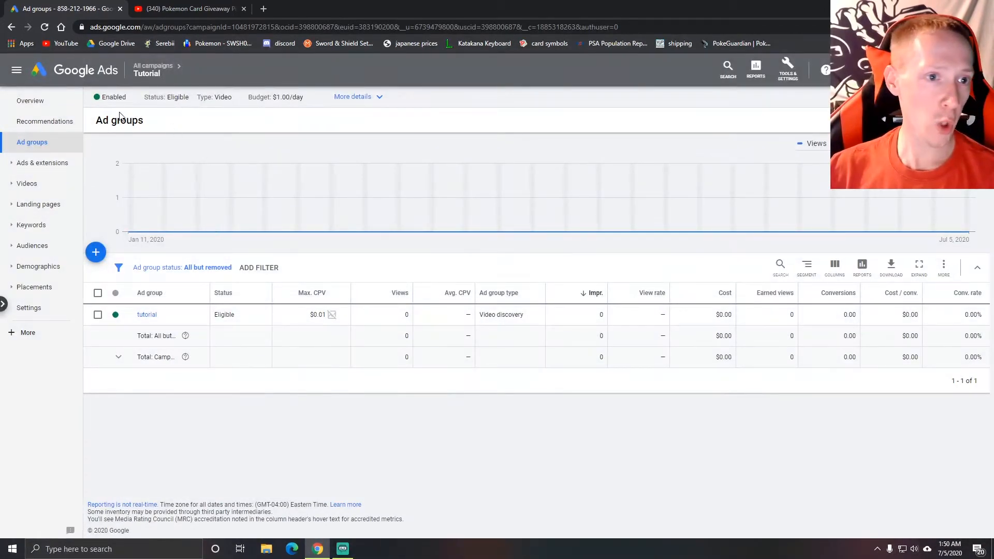
# Step: Review the Tutorial campaign's overview and its videos list
pyautogui.click(47, 103)
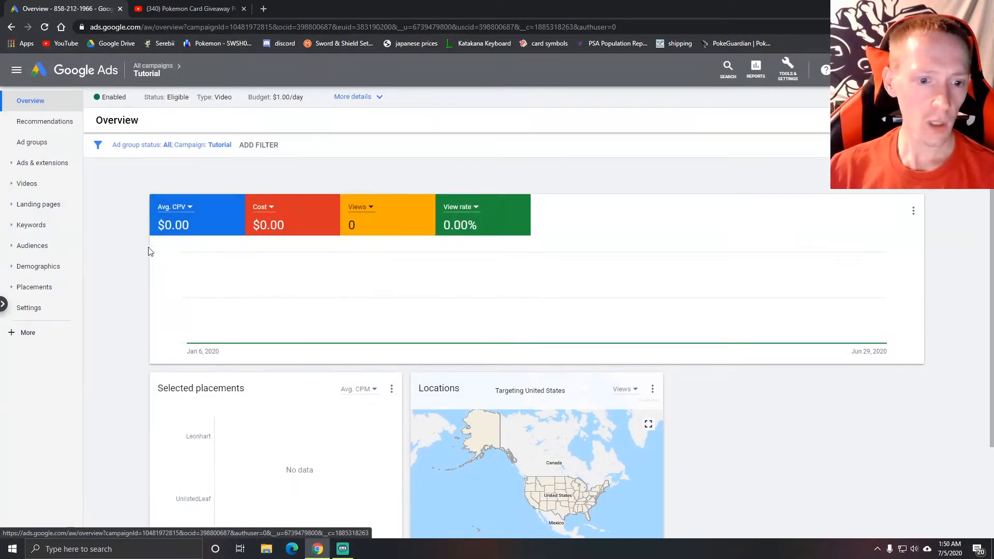
pyautogui.scroll(-2, 145, 259)
pyautogui.scroll(2, 140, 259)
pyautogui.click(23, 183)
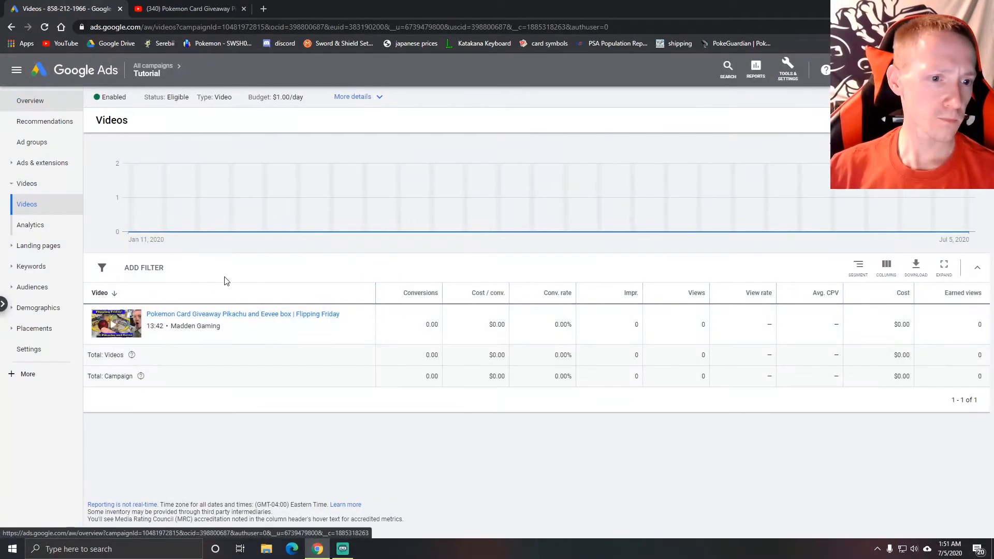
# Step: Review the overview and campaign list for all campaigns, and open the Tutorial campaign's budget without changing it
pyautogui.click(82, 100)
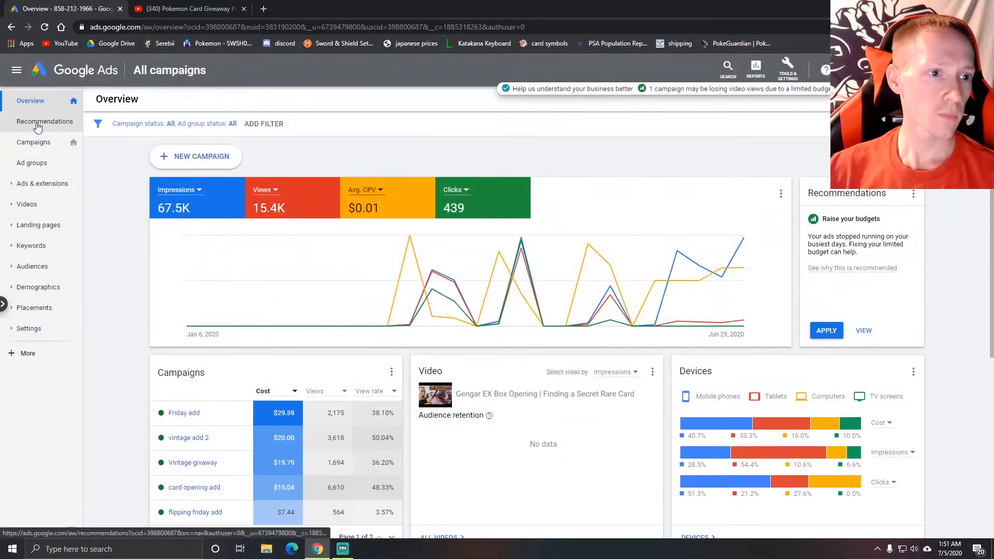
pyautogui.scroll(-1, 376, 339)
pyautogui.moveTo(191, 362)
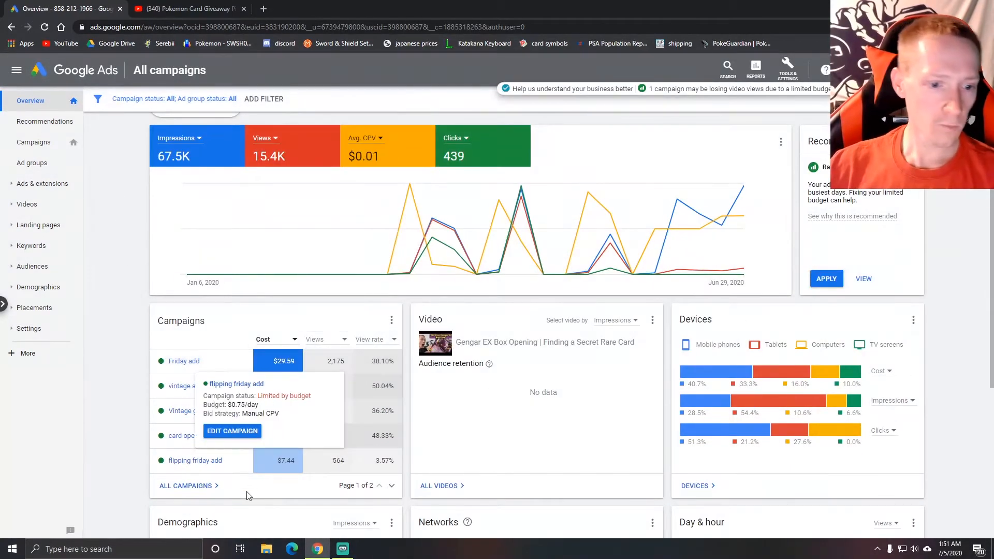
pyautogui.click(182, 322)
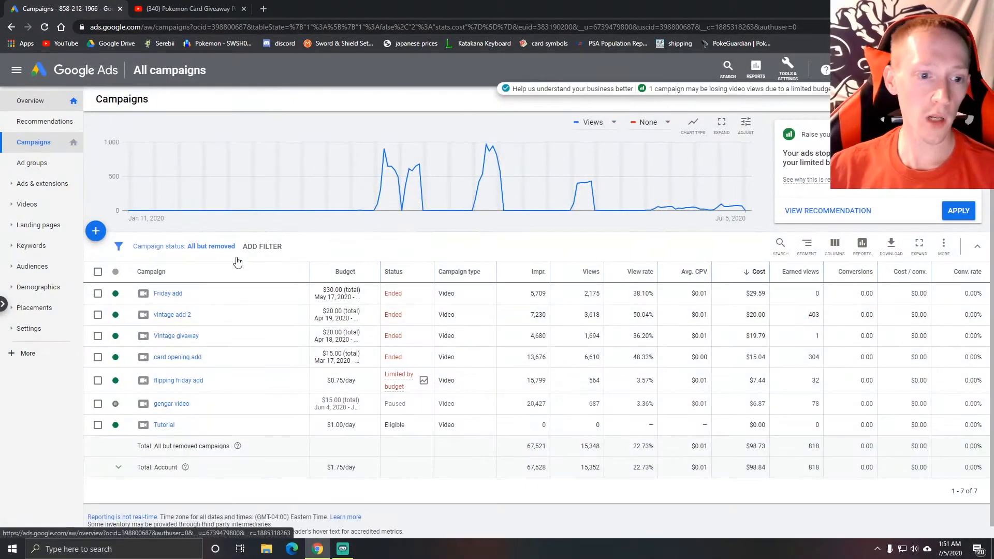
pyautogui.scroll(-1, 243, 337)
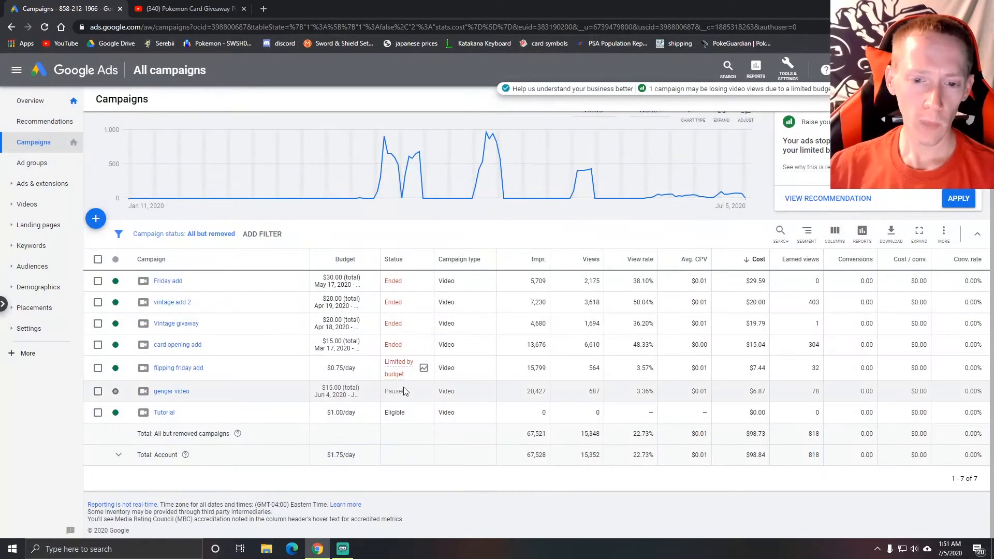
pyautogui.moveTo(400, 375)
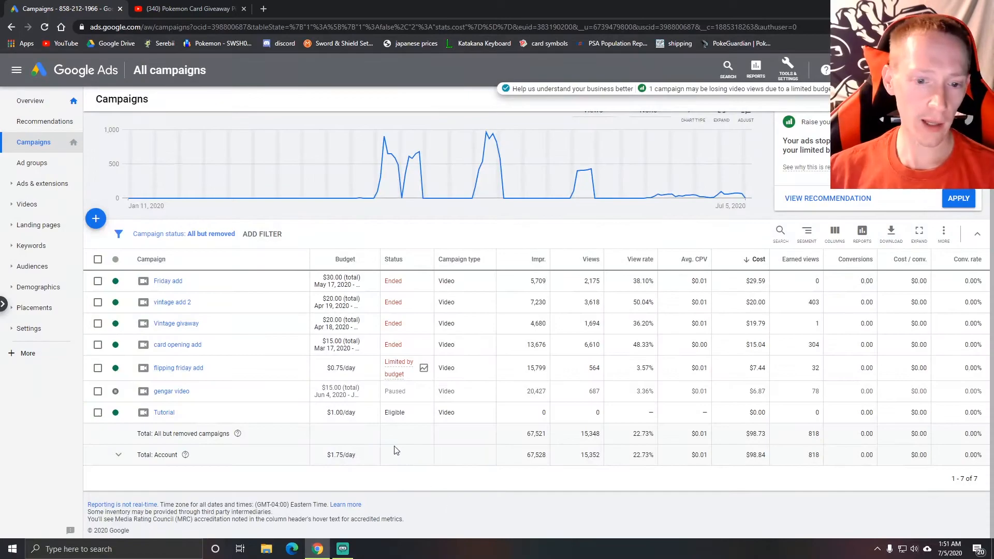
pyautogui.click(374, 414)
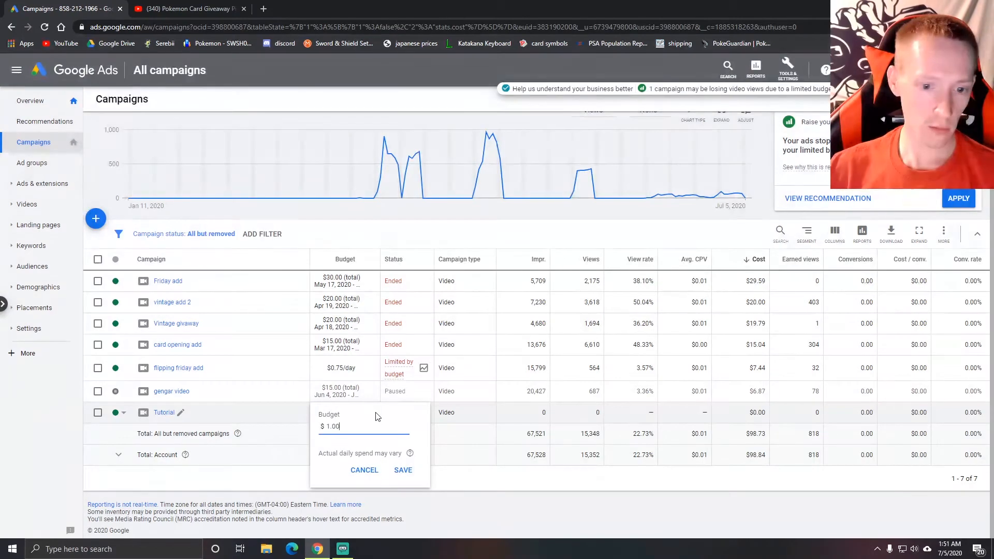
pyautogui.click(512, 417)
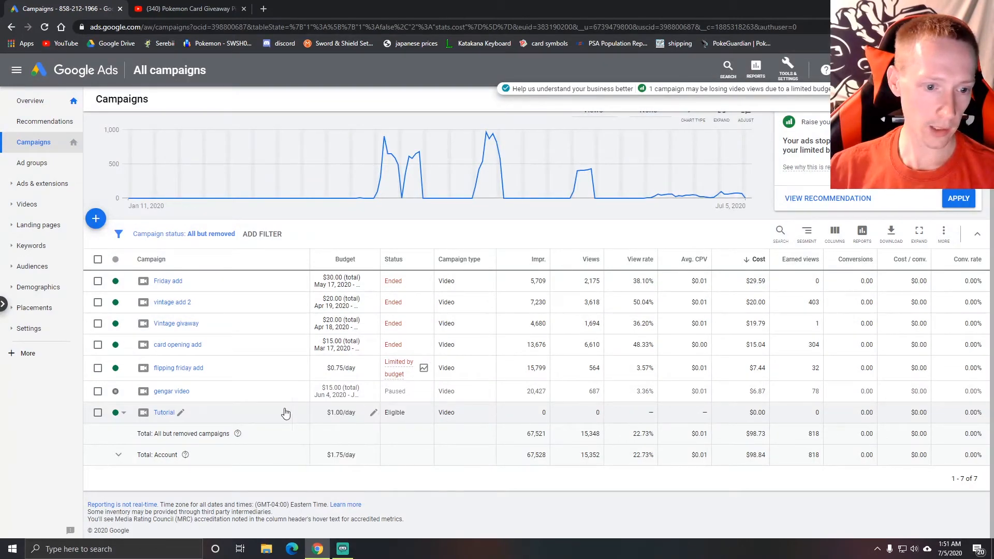
# Step: Remove the Tutorial campaign and refresh the campaign list
pyautogui.click(98, 413)
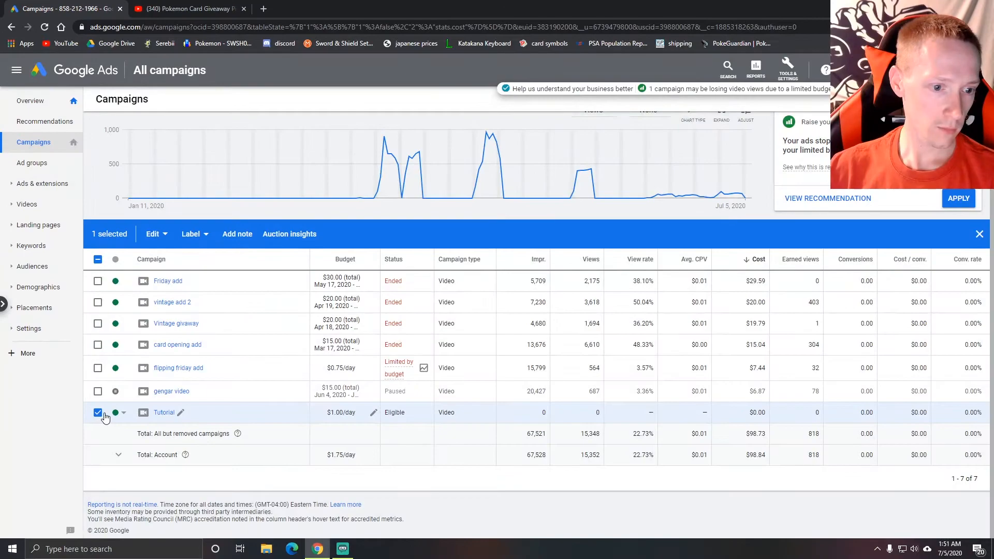
pyautogui.click(155, 235)
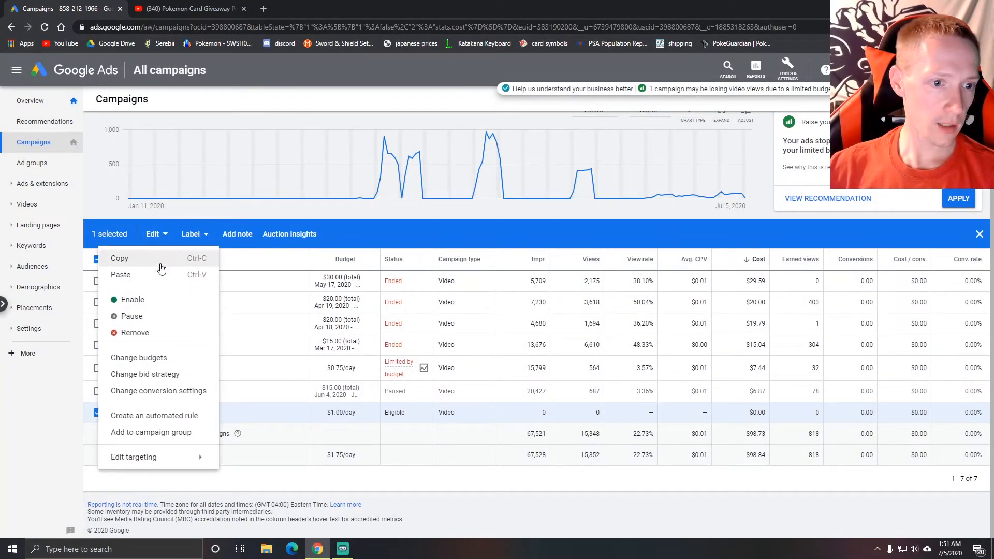
pyautogui.click(134, 333)
pyautogui.click(597, 325)
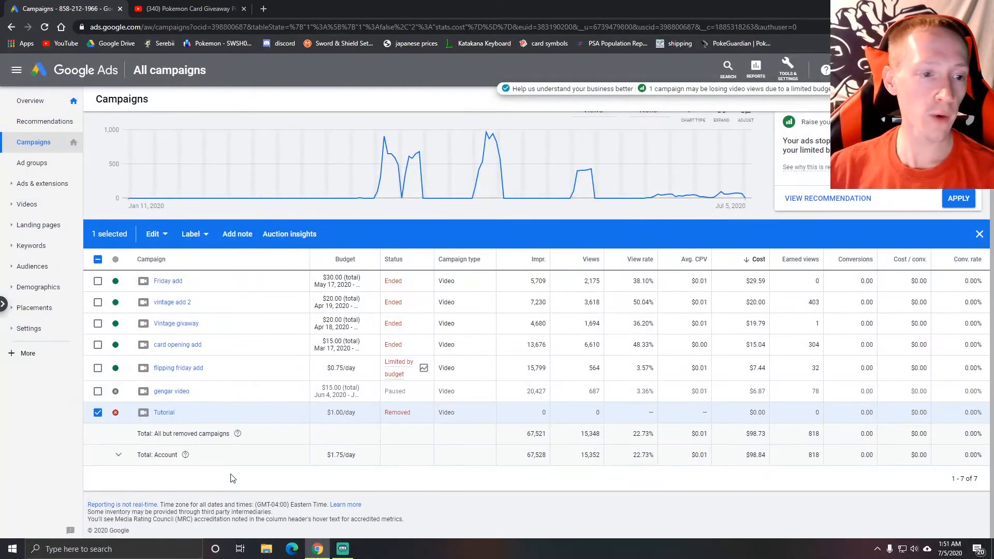
pyautogui.click(45, 150)
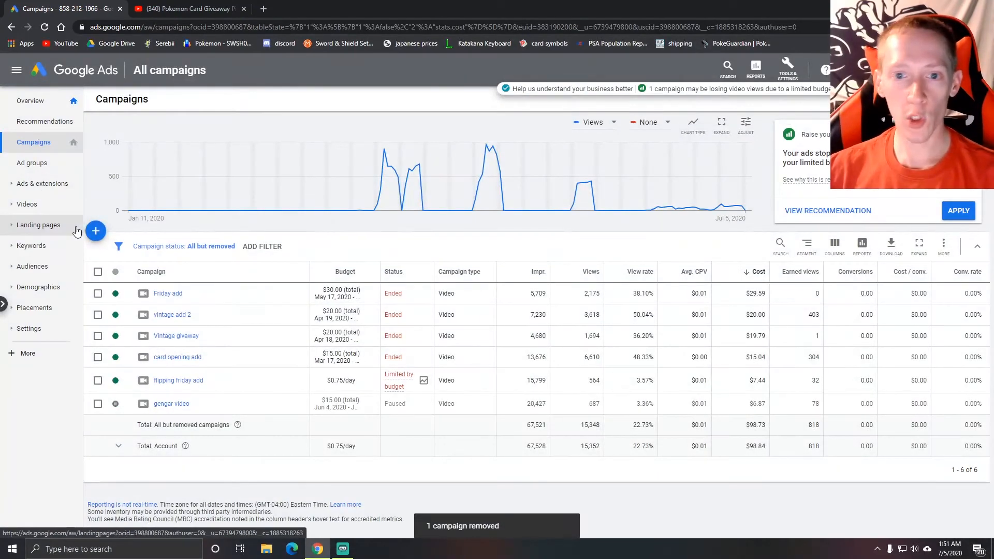
# Step: Examine the performance chart in the all-campaigns overview, hiding the Avg. CPV metric and showing it again
pyautogui.click(31, 102)
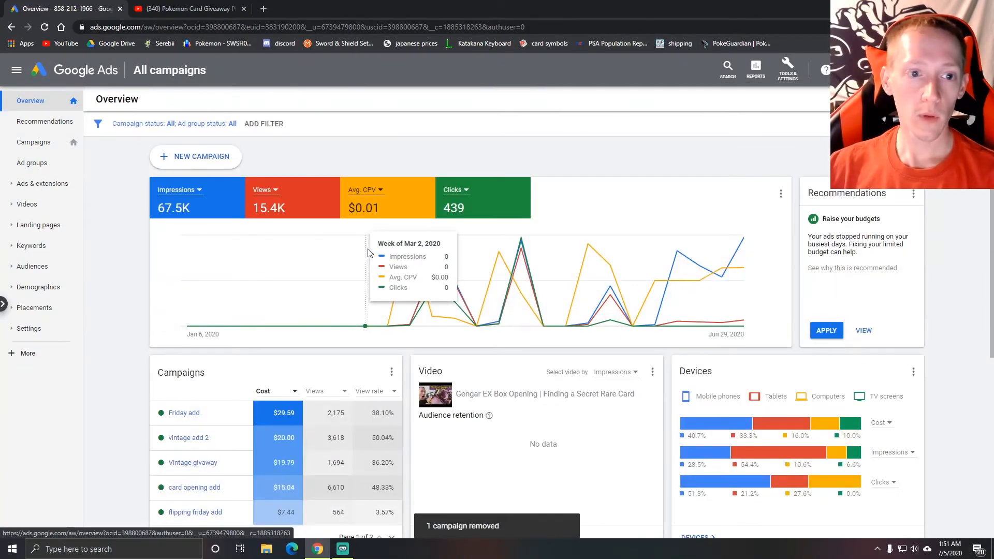
pyautogui.click(382, 191)
pyautogui.click(397, 247)
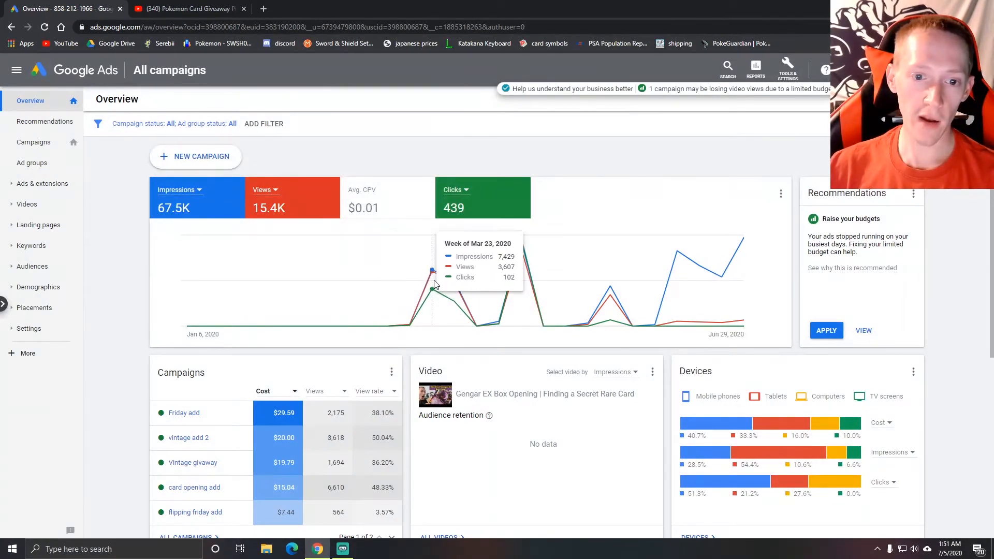
pyautogui.click(400, 194)
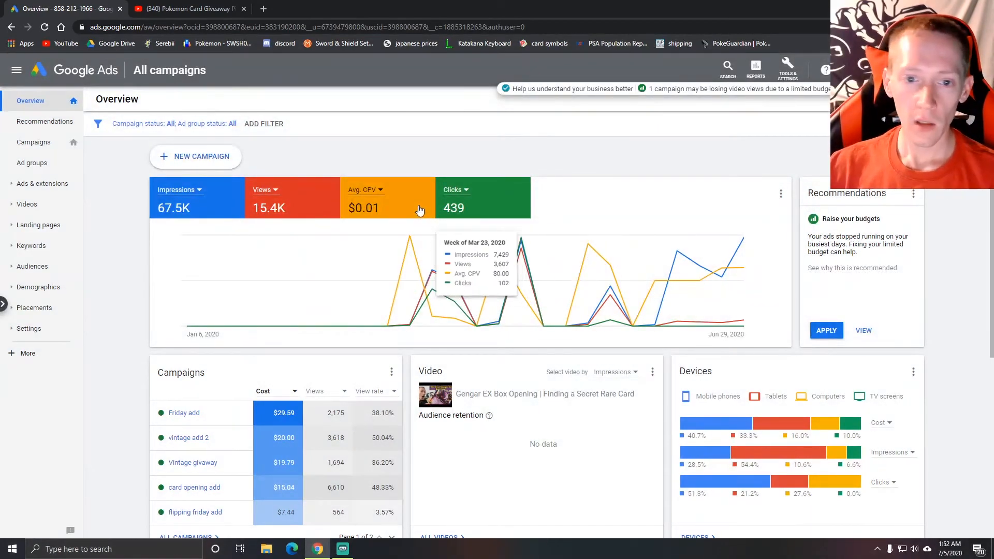
pyautogui.click(471, 194)
pyautogui.click(484, 140)
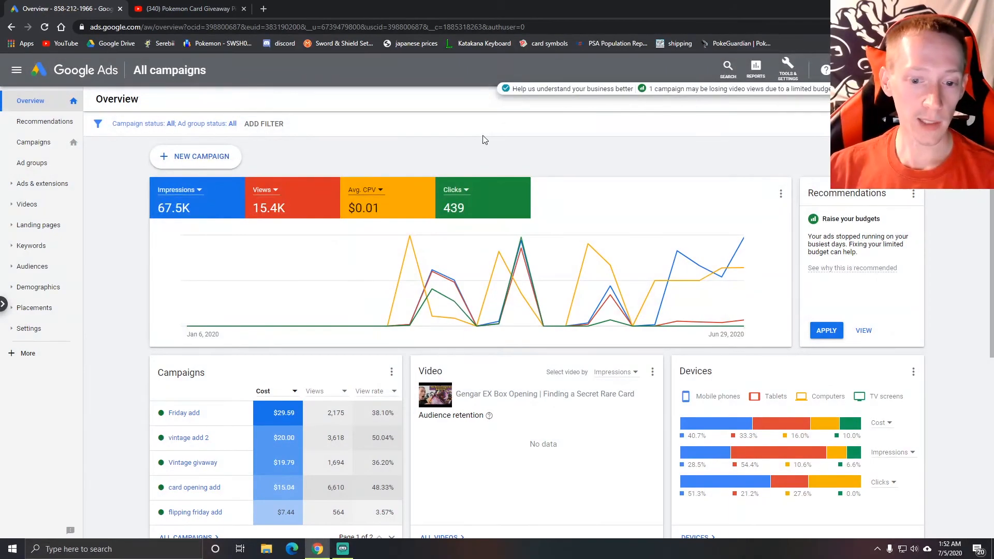